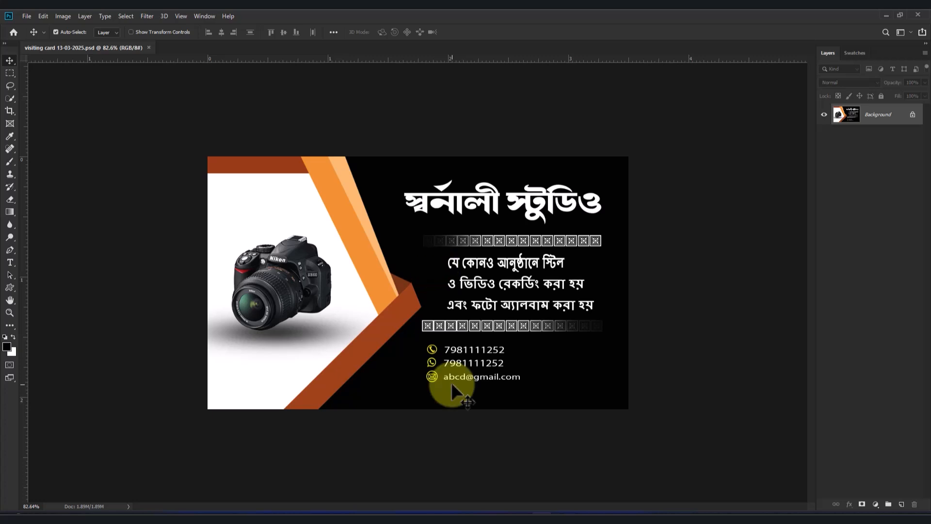
Create a new 3.5 x 2.1 inch landscape document at 300 pixels/inch in CMYK Color with a white background.
click(30, 18)
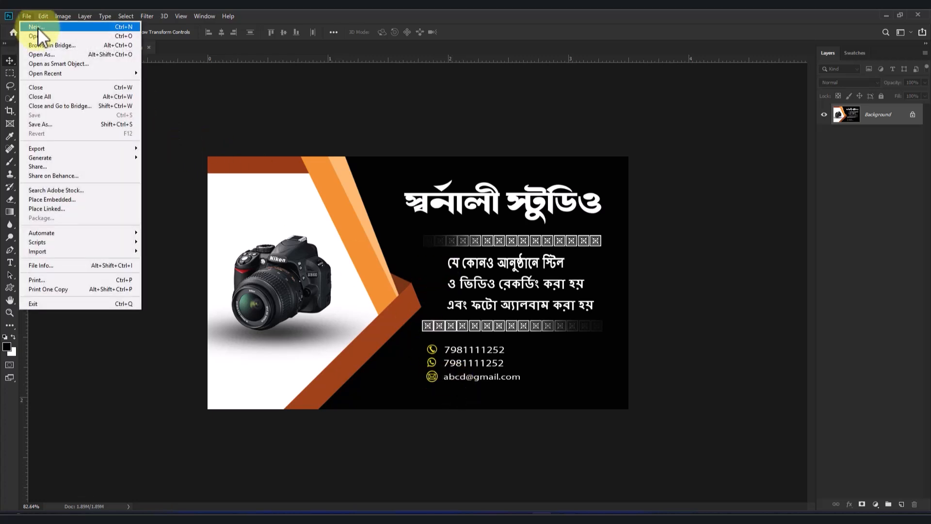
click(37, 28)
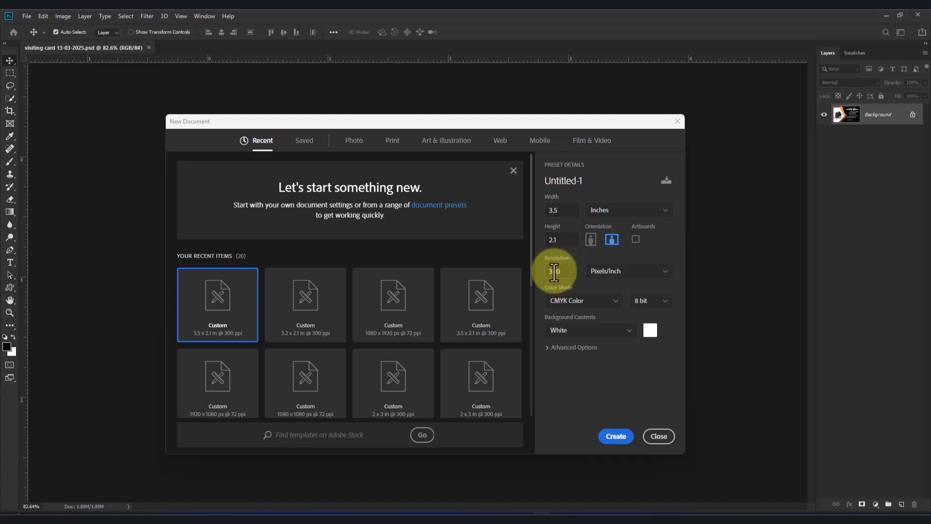
click(589, 307)
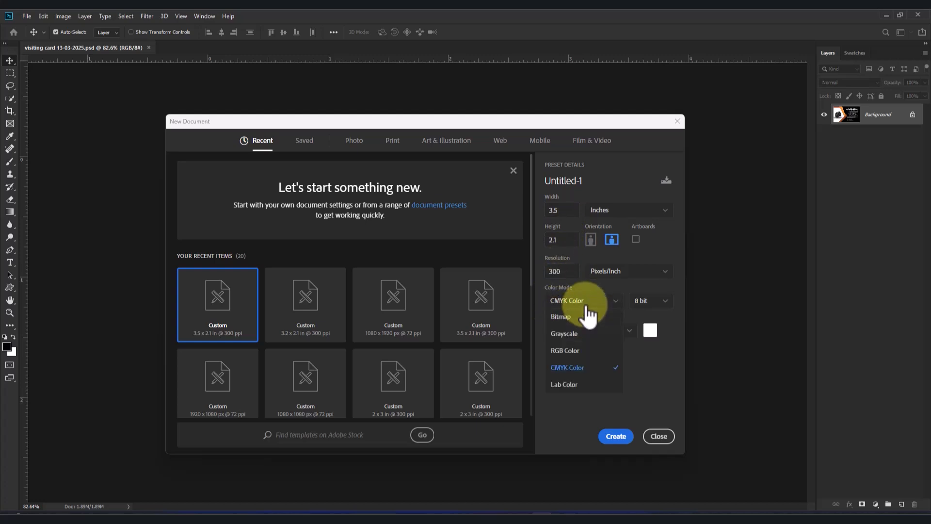
click(598, 307)
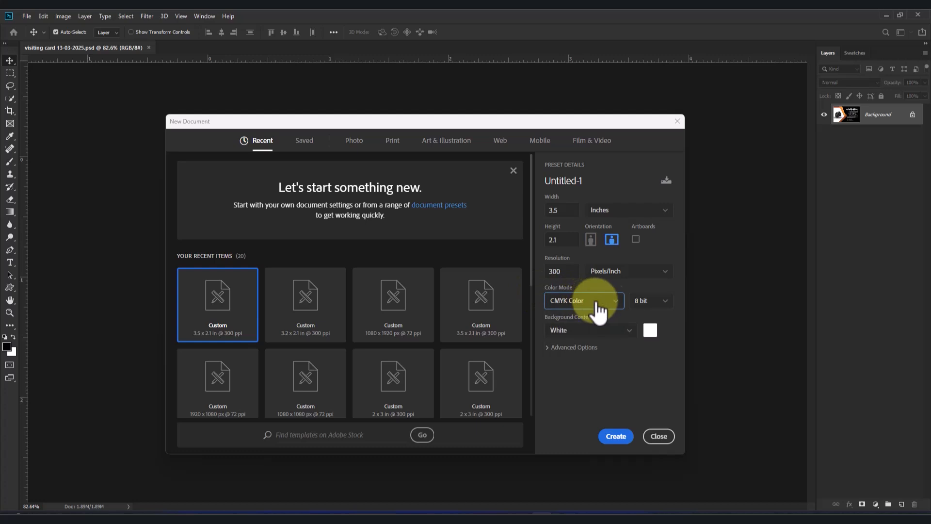
click(615, 435)
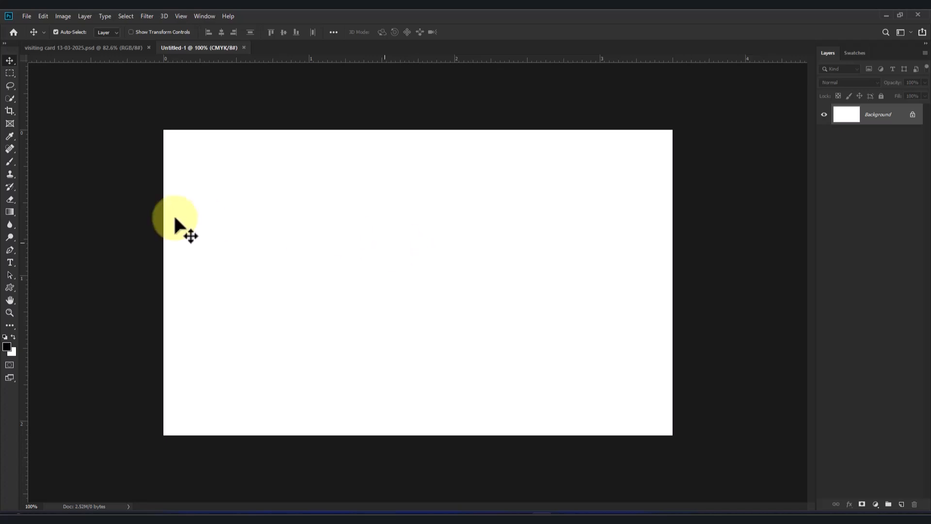
Place one vertical and one horizontal guide through the centre of the blank card, and check the finished visiting card for reference.
drag(21, 260, 418, 312)
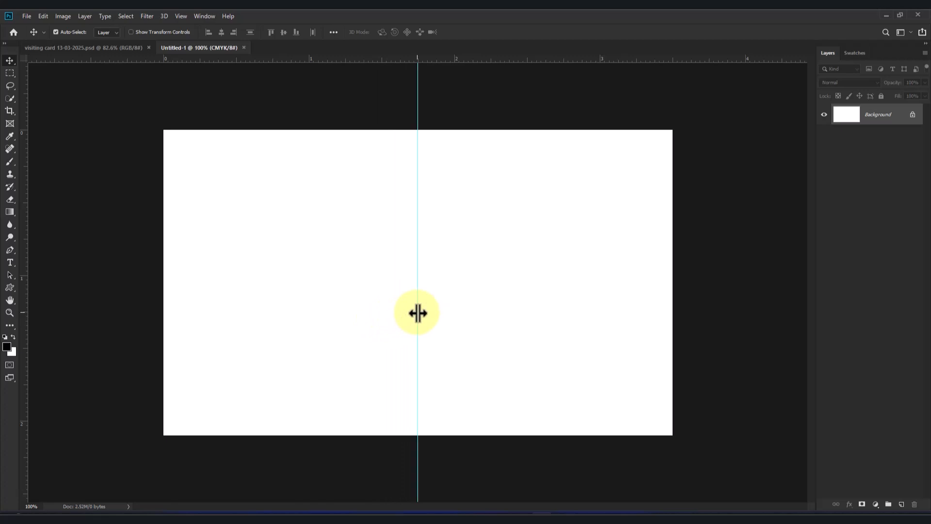
drag(463, 56, 443, 283)
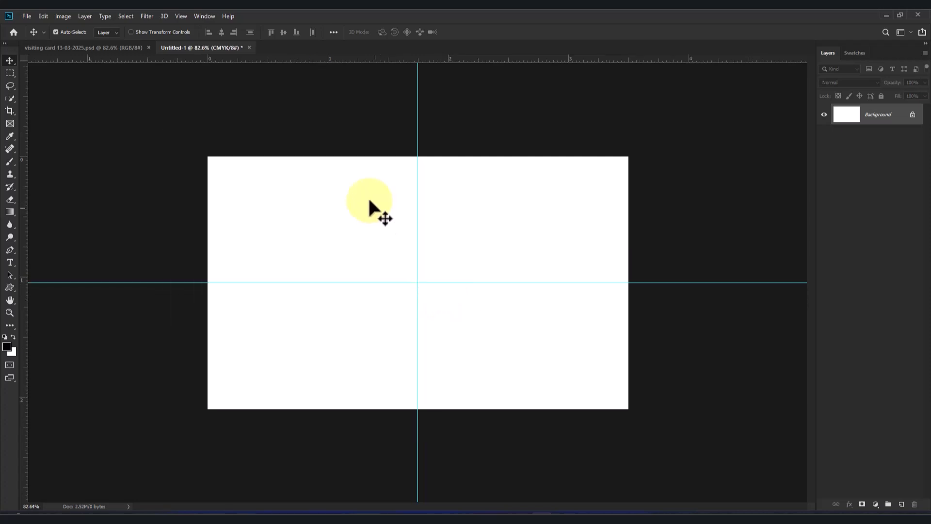
click(81, 47)
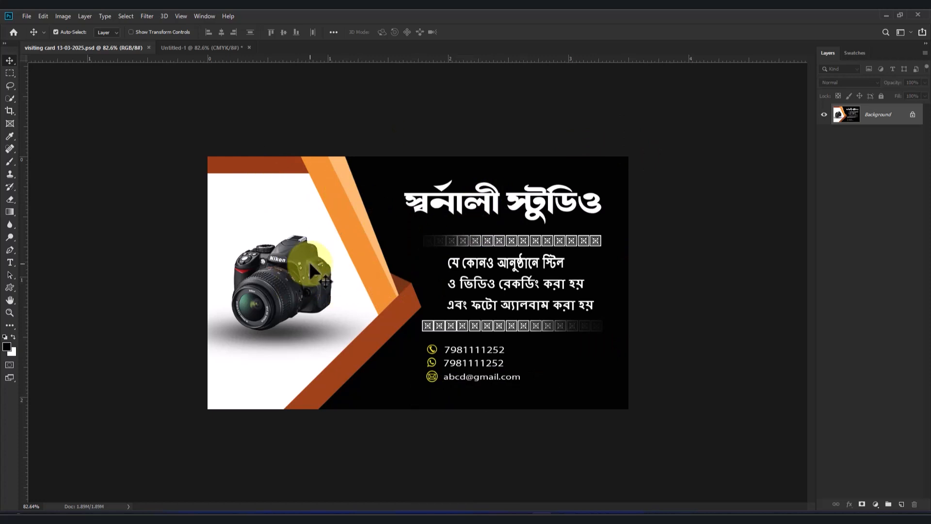
click(191, 47)
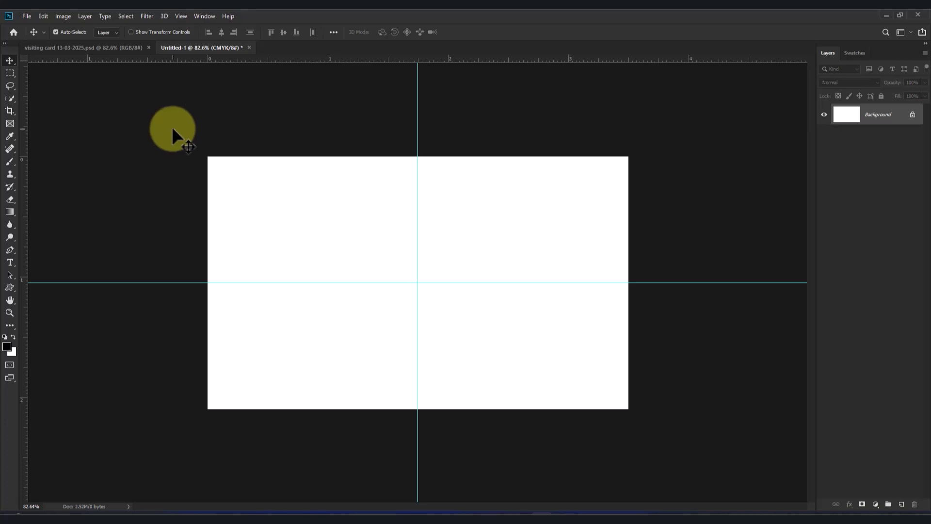
Draw a tall narrow rectangular selection on the card's left half, fill it with black on a new layer, and deselect.
click(9, 74)
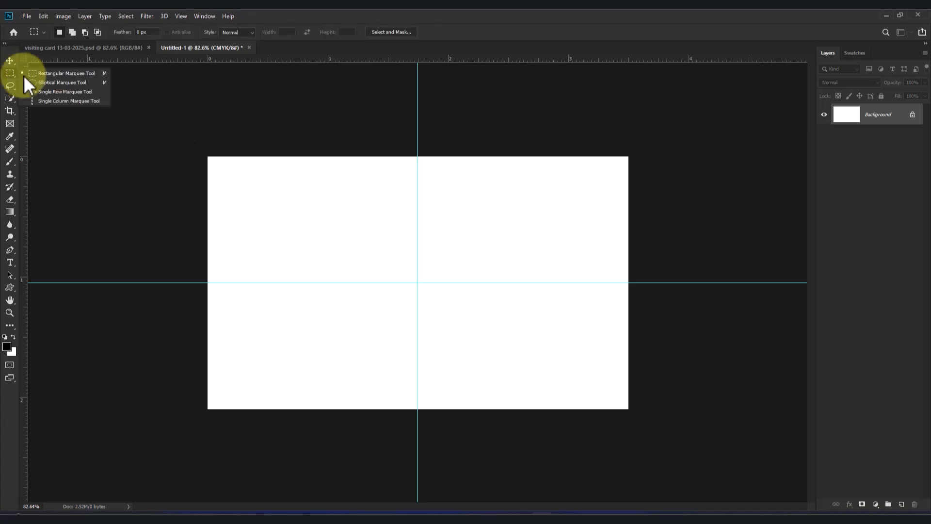
click(63, 75)
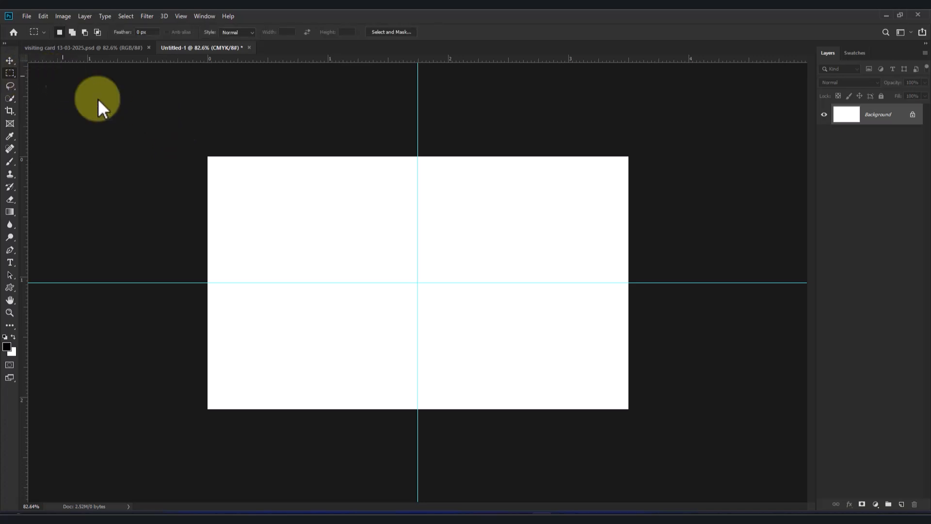
drag(272, 173, 297, 383)
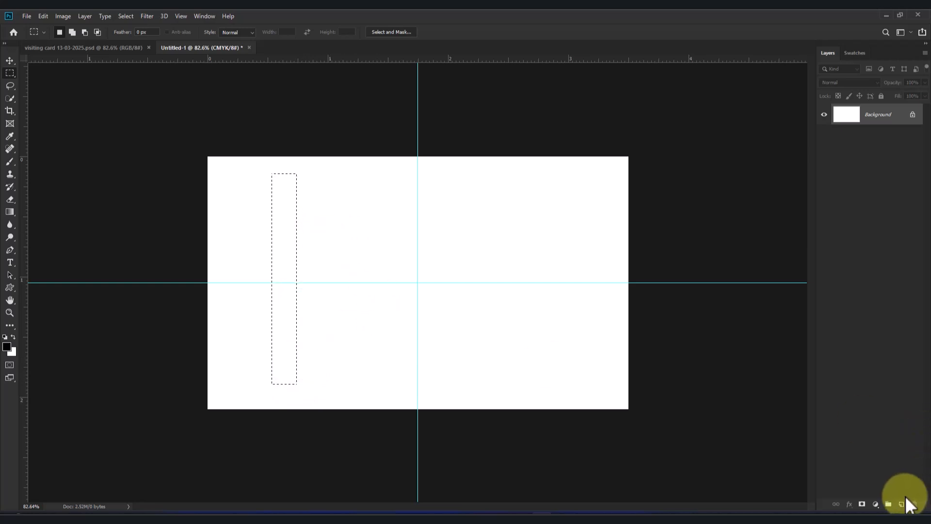
click(902, 504)
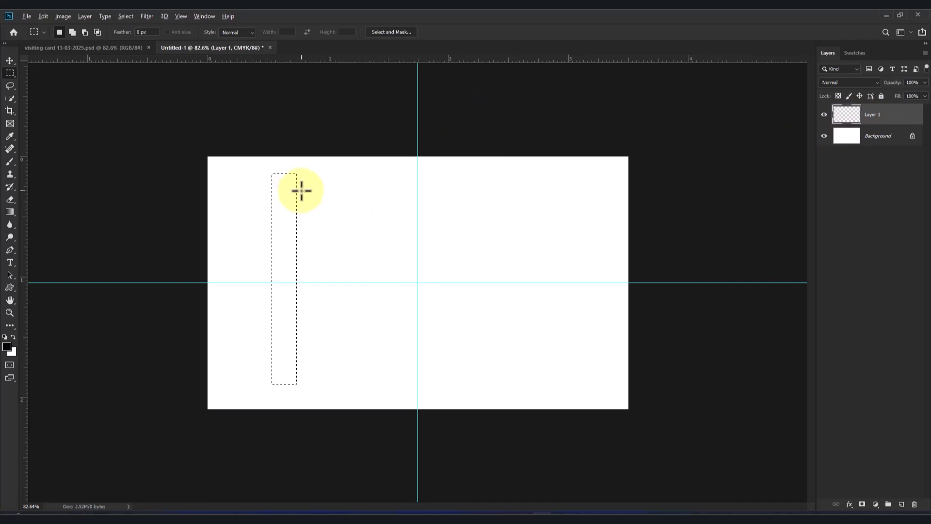
key(alt+BackSpace)
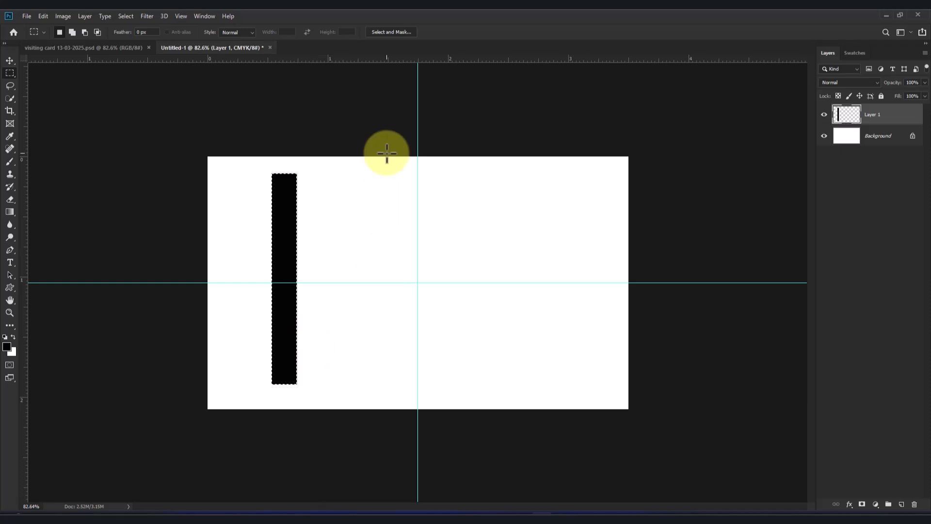
key(ctrl+d)
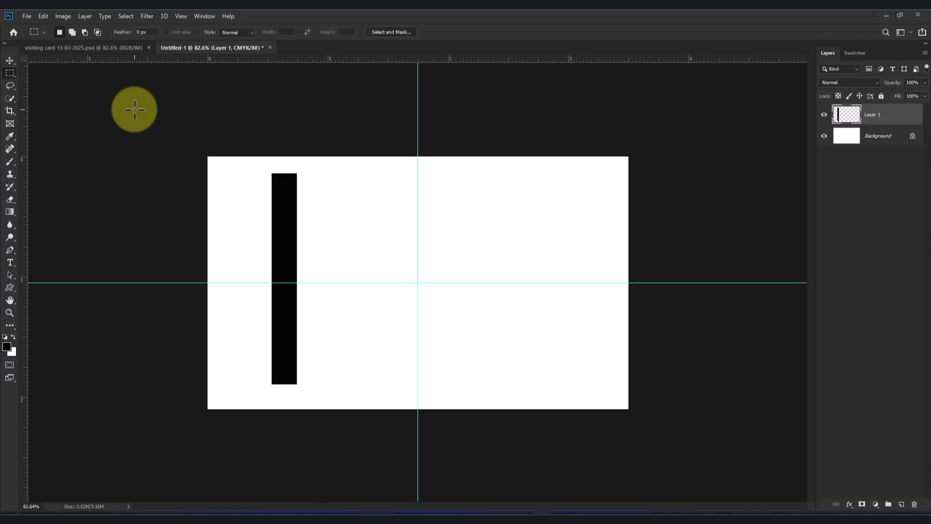
Transform the black bar to about 0.19 in wide, tilt it about -25 degrees, and move it across the card's upper edge.
key(ctrl+t)
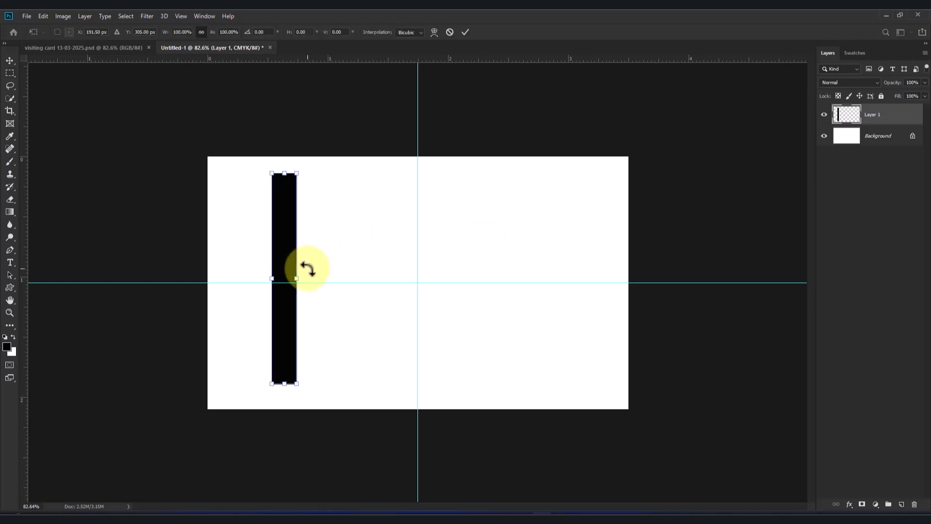
drag(287, 306, 362, 291)
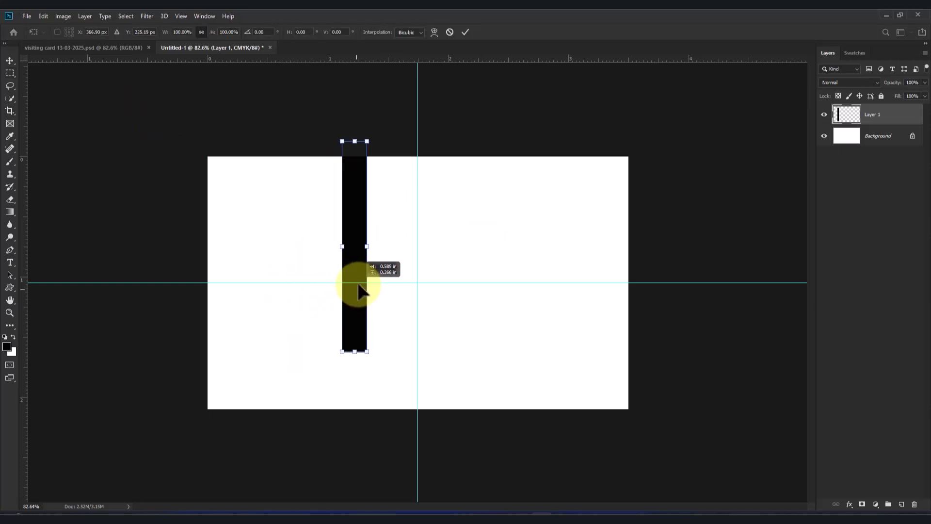
drag(347, 121, 337, 121)
drag(370, 248, 366, 250)
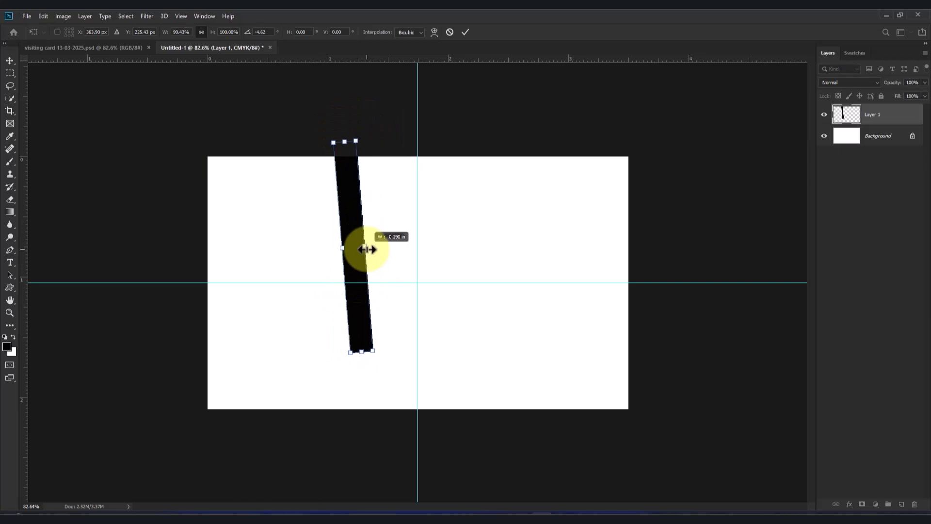
drag(357, 116, 321, 118)
drag(348, 234, 343, 201)
drag(388, 322, 402, 320)
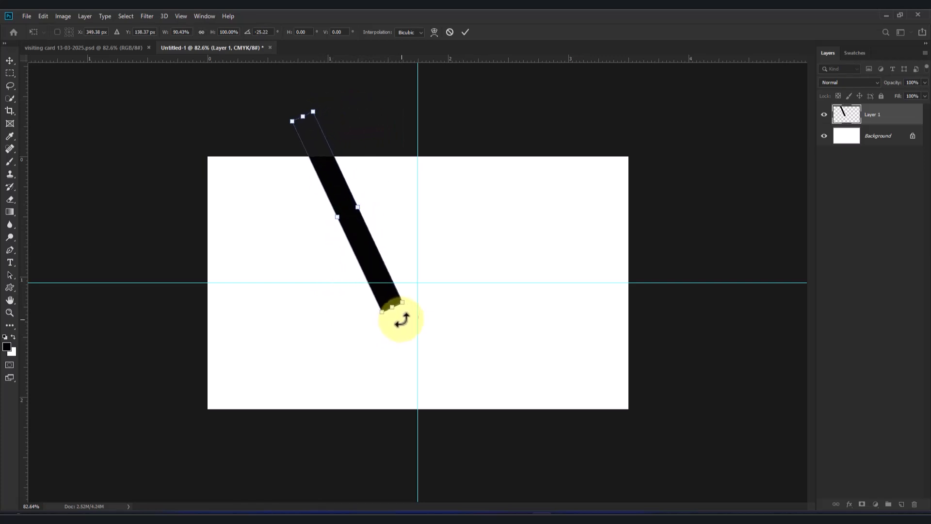
click(465, 32)
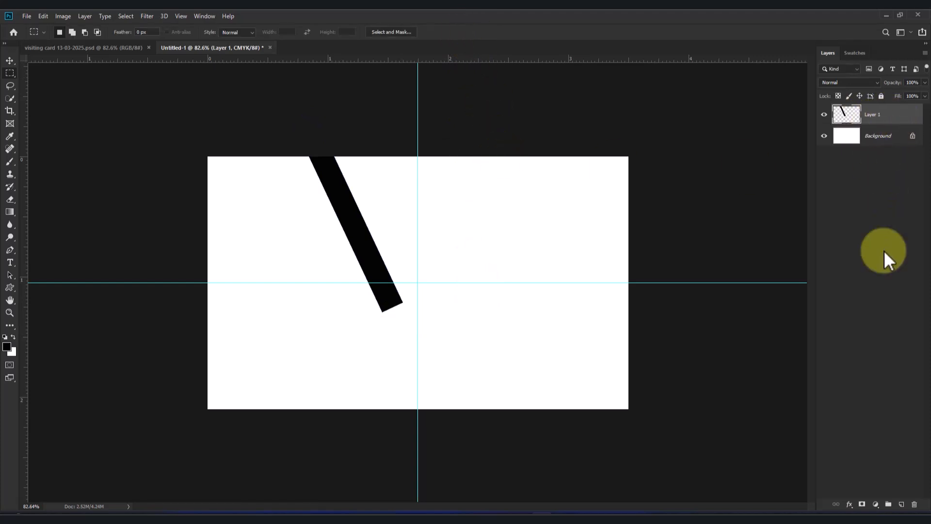
Duplicate the black bar's layer and give the copy a dark red Color Overlay (#770f00).
key(ctrl+j)
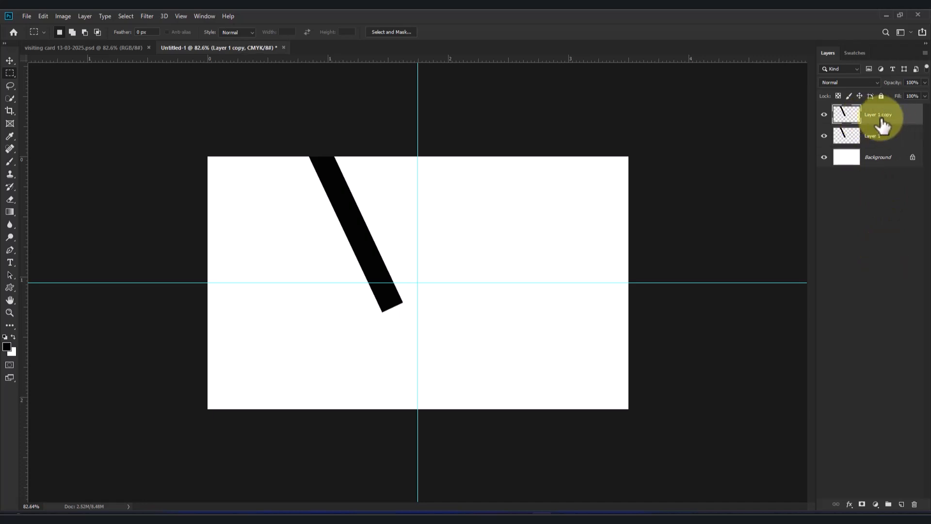
click(850, 505)
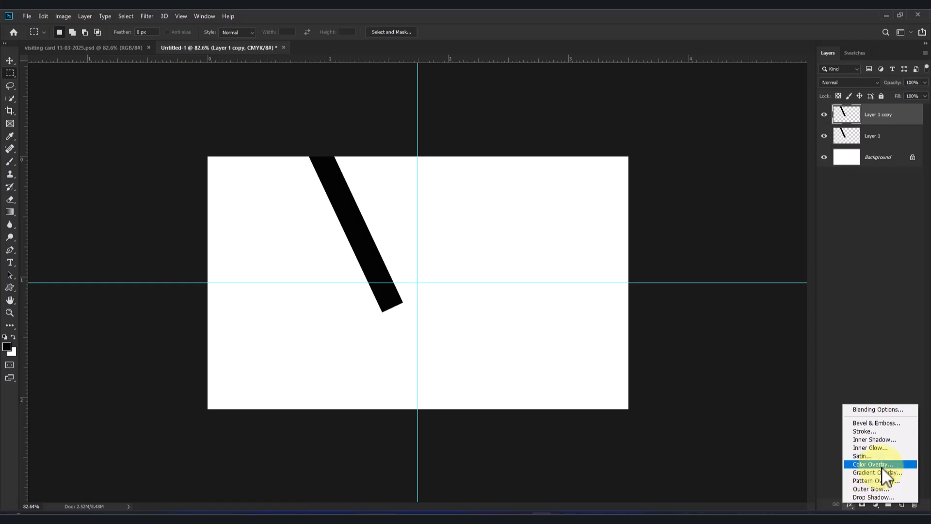
click(894, 464)
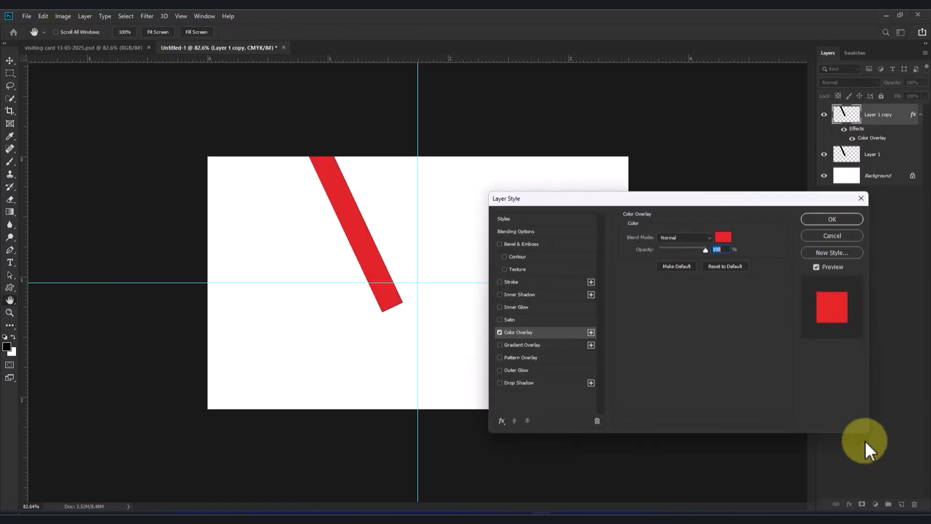
click(723, 237)
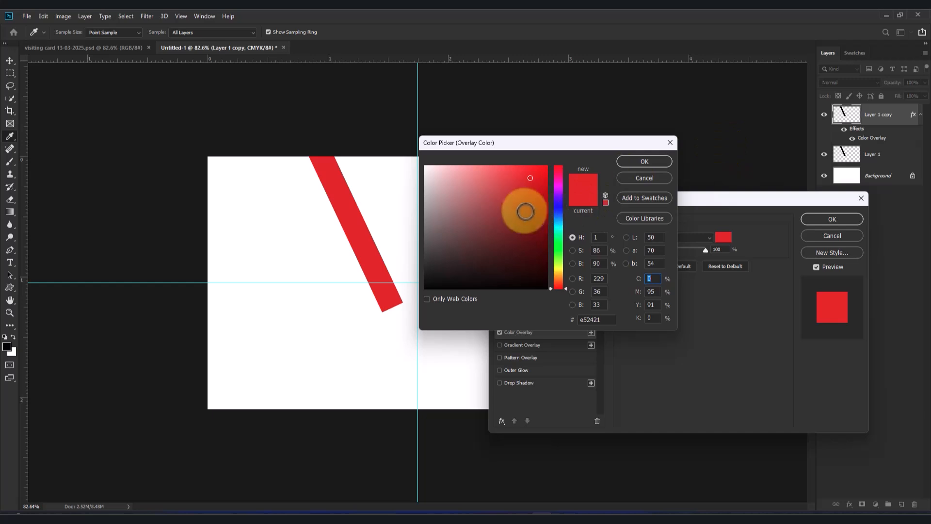
click(857, 53)
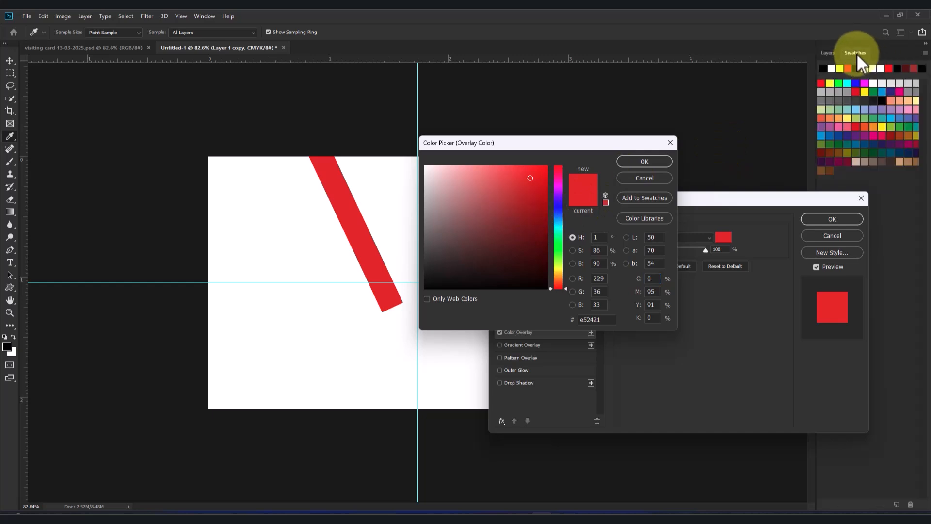
click(830, 154)
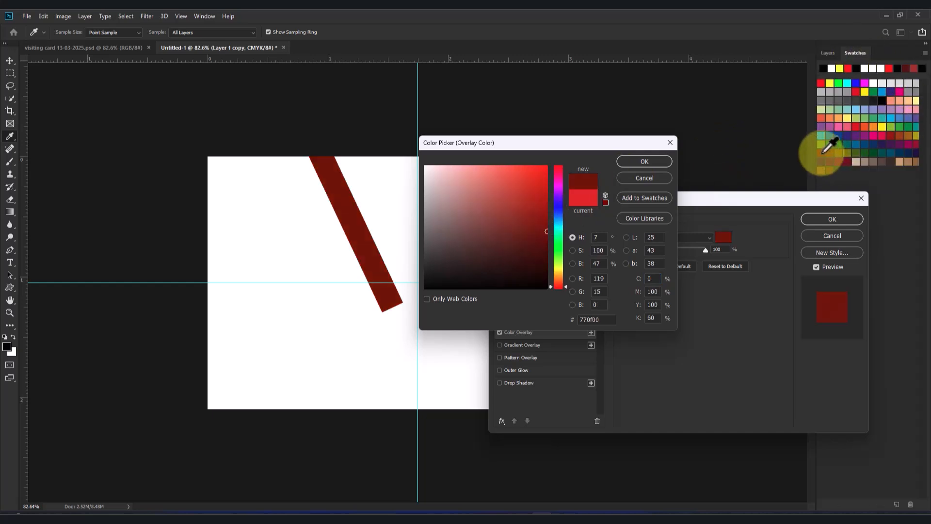
click(633, 160)
click(822, 219)
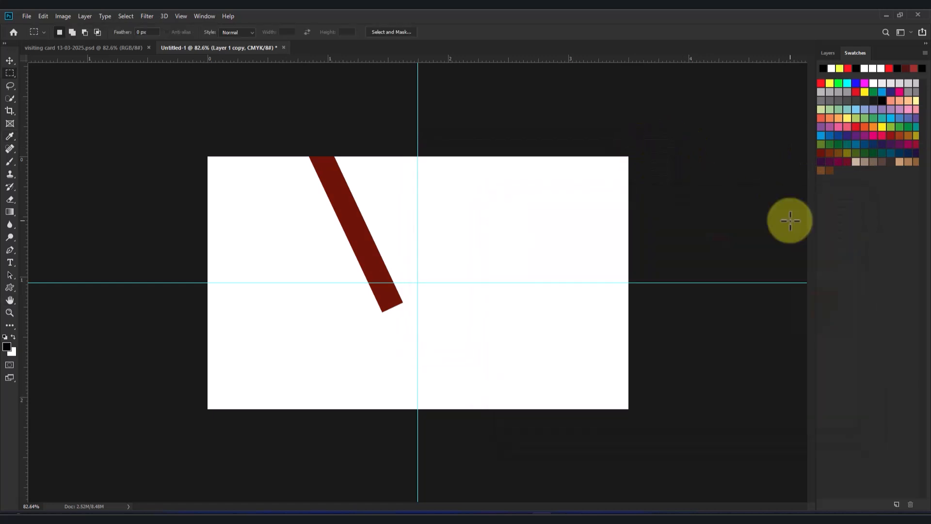
Rotate and move the dark red bar to run diagonally from the card's lower edge up to the black bar's lower end.
click(10, 60)
drag(361, 237, 402, 214)
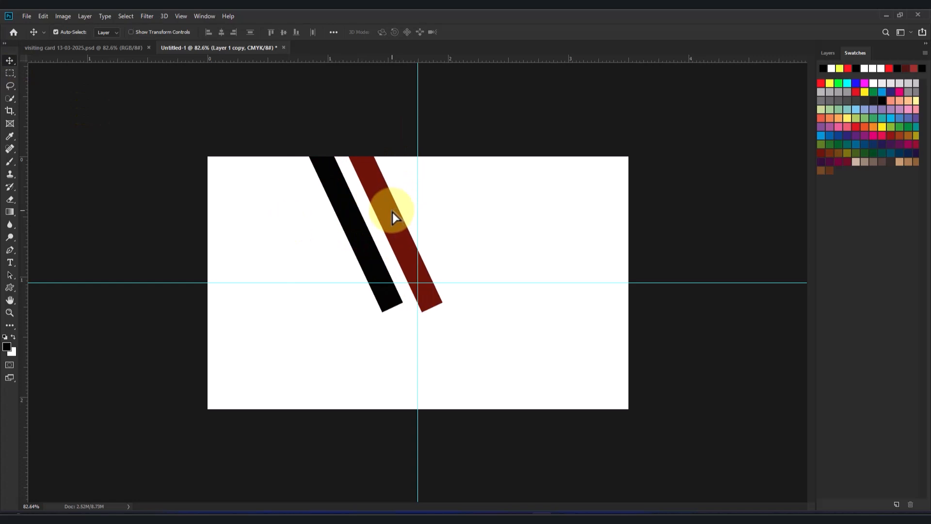
key(ctrl+t)
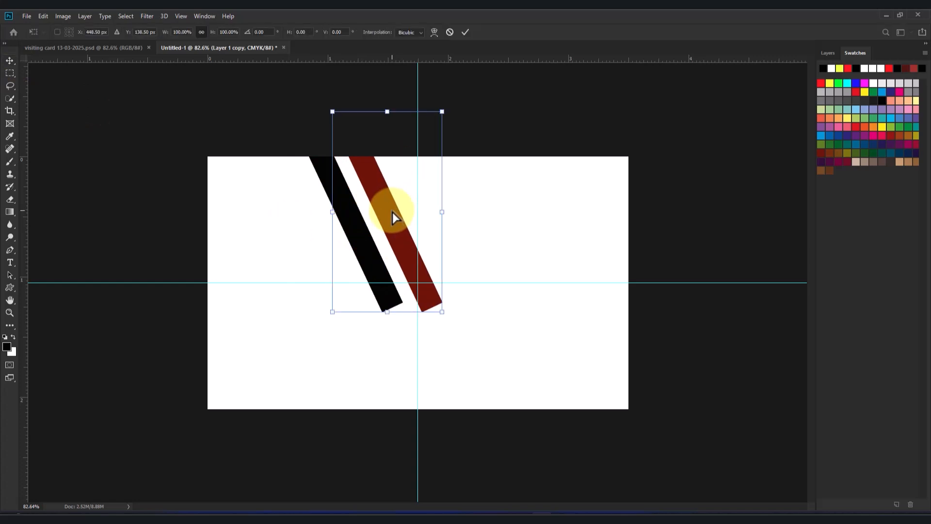
drag(460, 107, 514, 214)
drag(434, 226, 459, 240)
drag(430, 307, 401, 334)
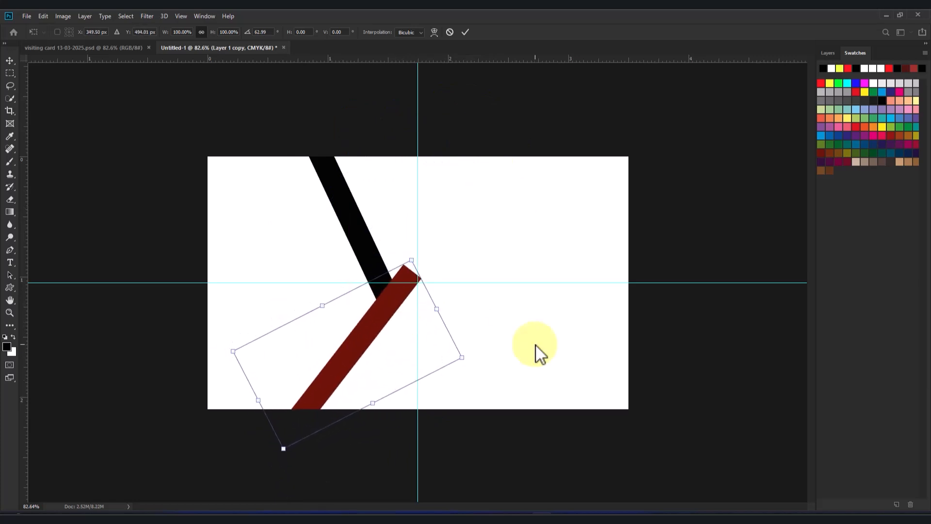
drag(492, 352, 436, 263)
drag(381, 330, 363, 353)
drag(411, 298, 418, 284)
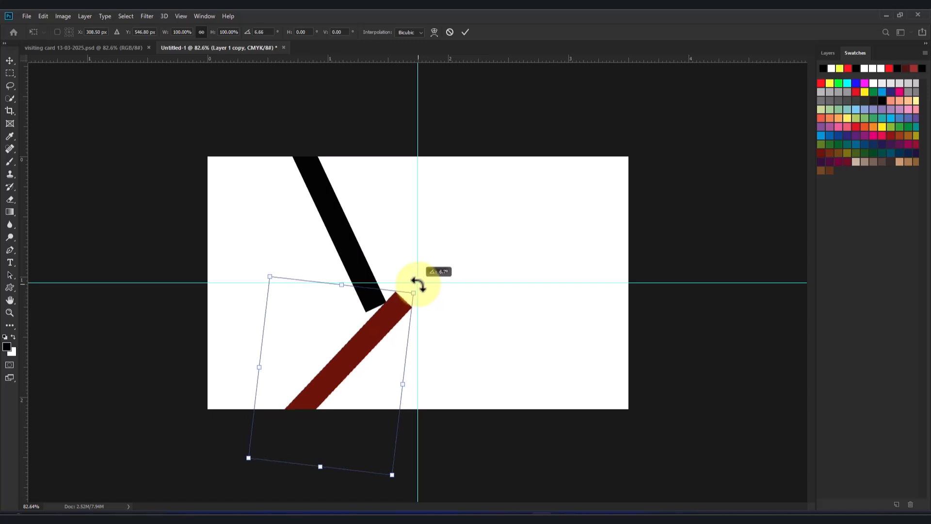
click(465, 32)
Move the black bar down so its lower end meets the dark red bar and tucks behind it.
click(333, 216)
key(ctrl+t)
drag(332, 203, 332, 218)
click(465, 32)
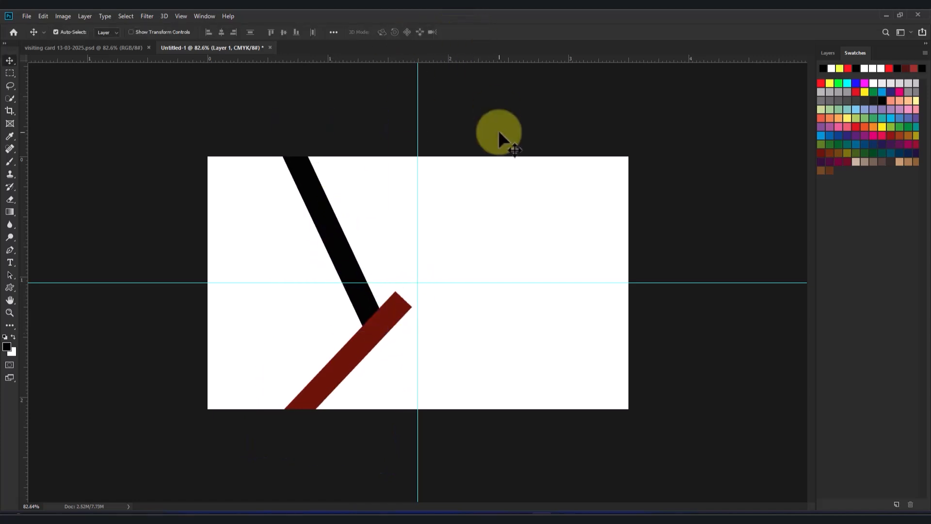
Give the black bar an orange Color Overlay (#f28d4f) picked from the swatches.
click(827, 53)
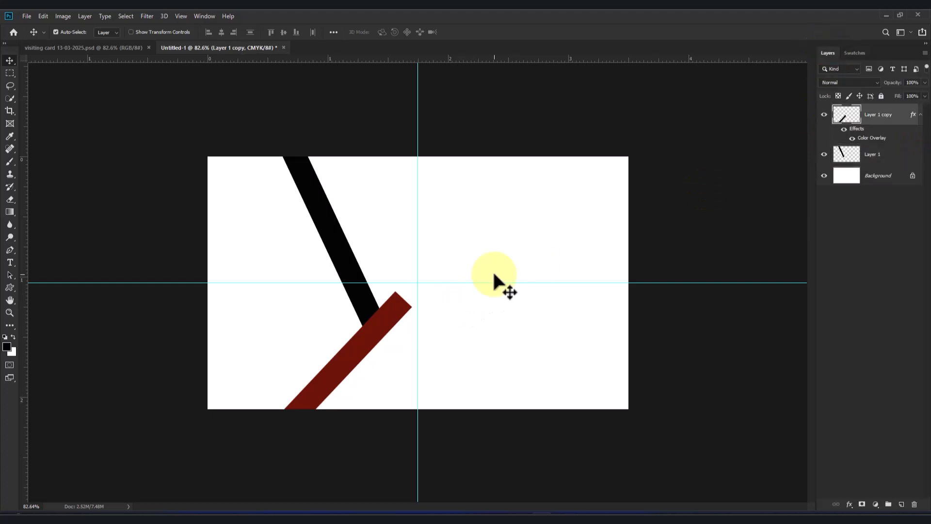
click(335, 224)
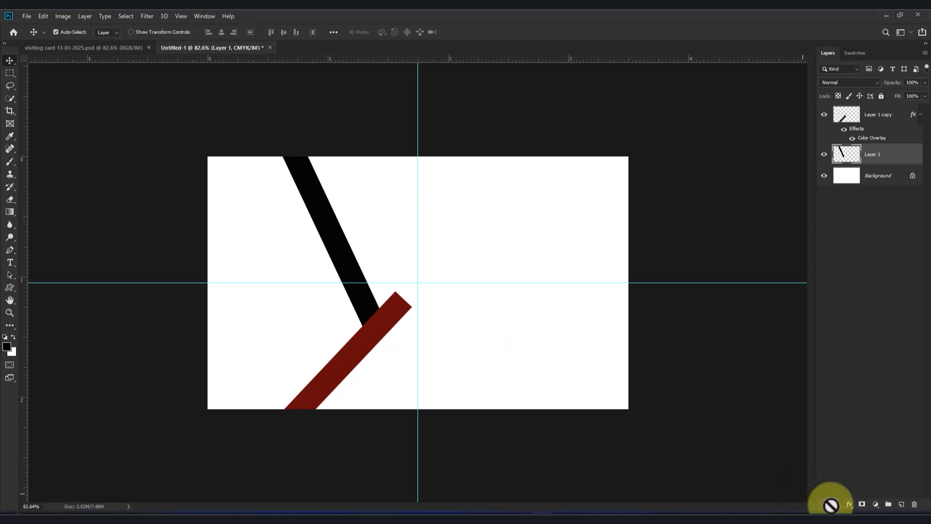
click(852, 506)
click(889, 468)
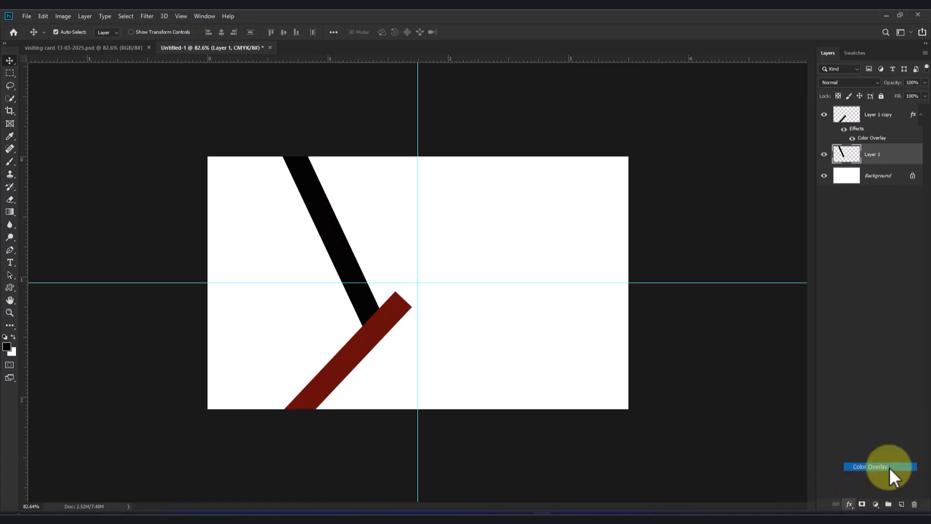
drag(625, 202, 578, 183)
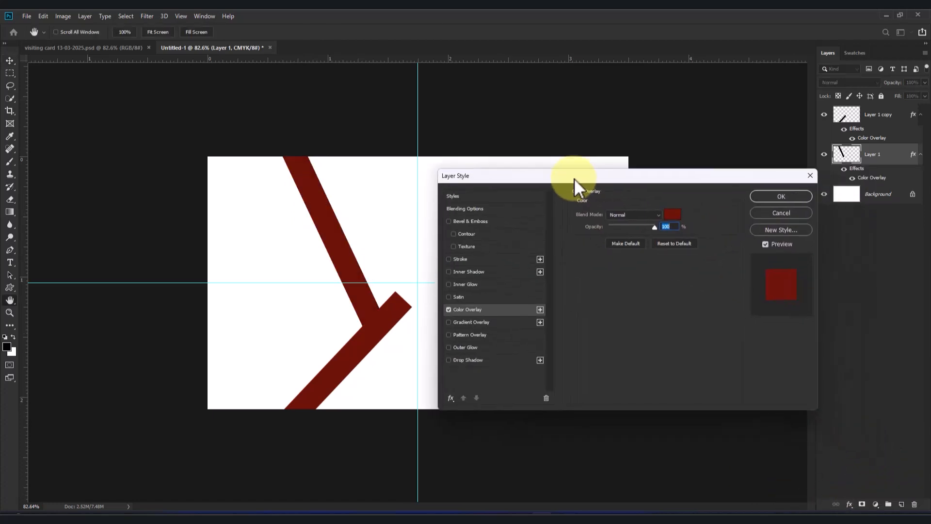
click(673, 214)
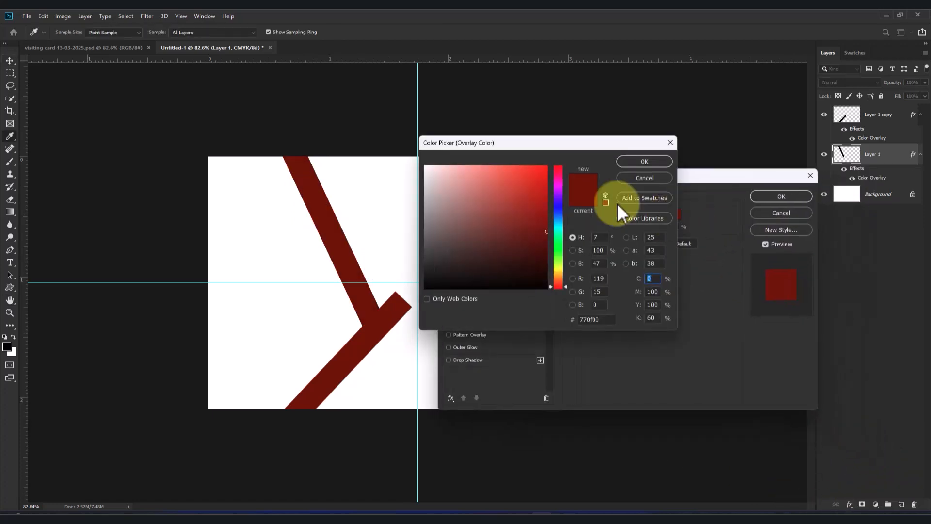
click(854, 52)
click(838, 121)
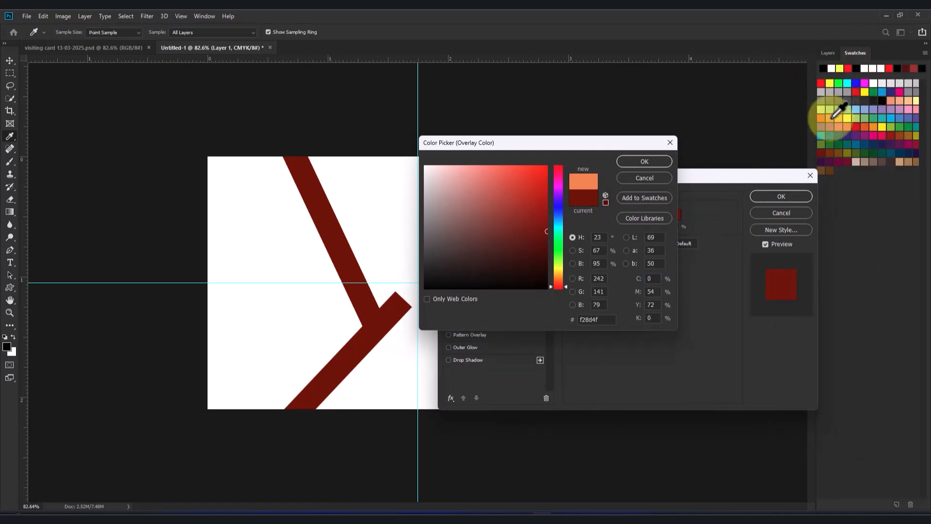
click(644, 162)
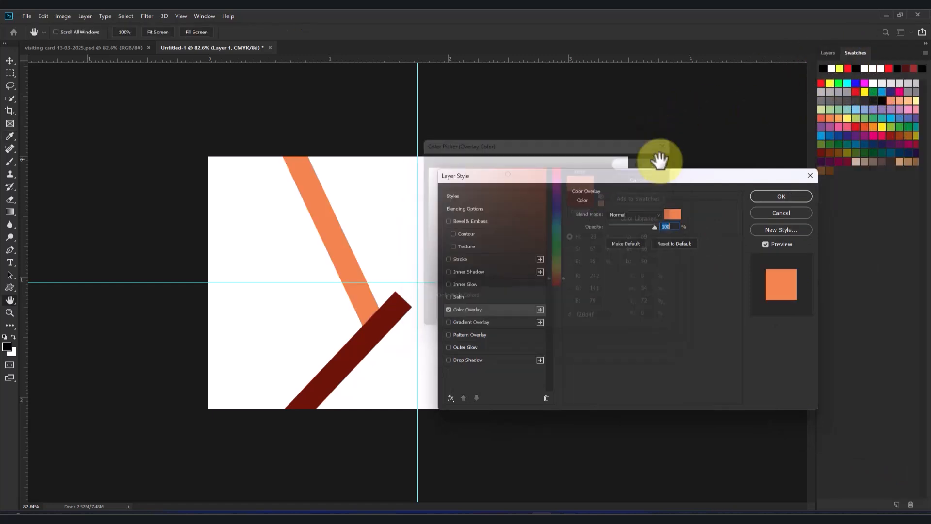
click(790, 196)
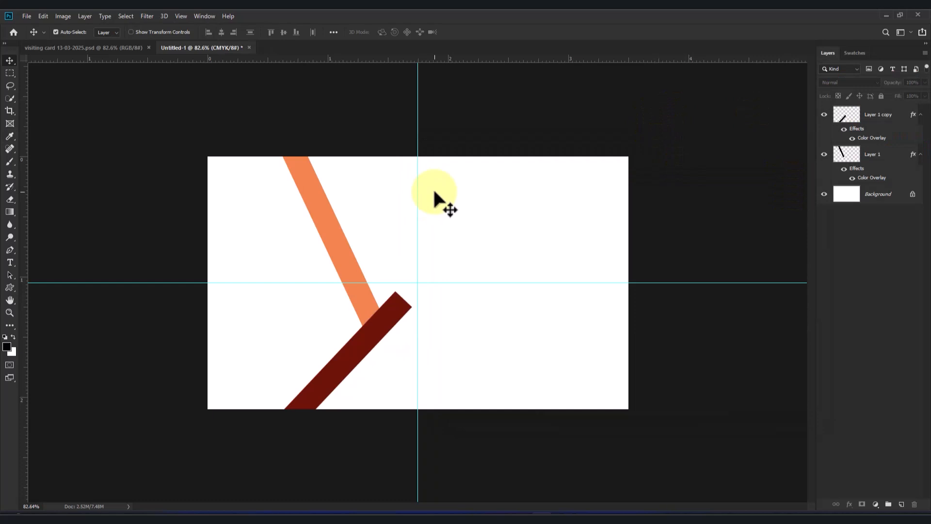
Duplicate the orange bar's layer and skew the copy horizontally about -5.4 degrees so its upper end leans toward the card's centre.
click(316, 200)
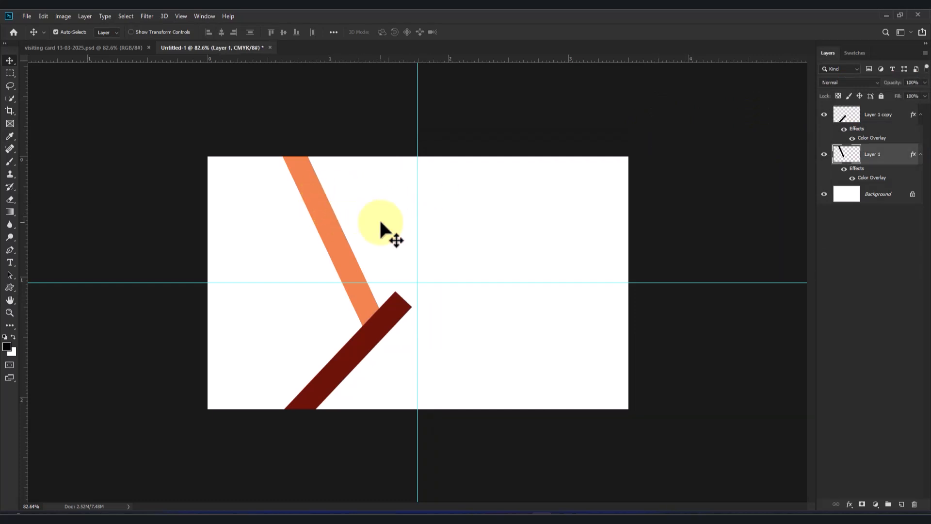
key(ctrl+j)
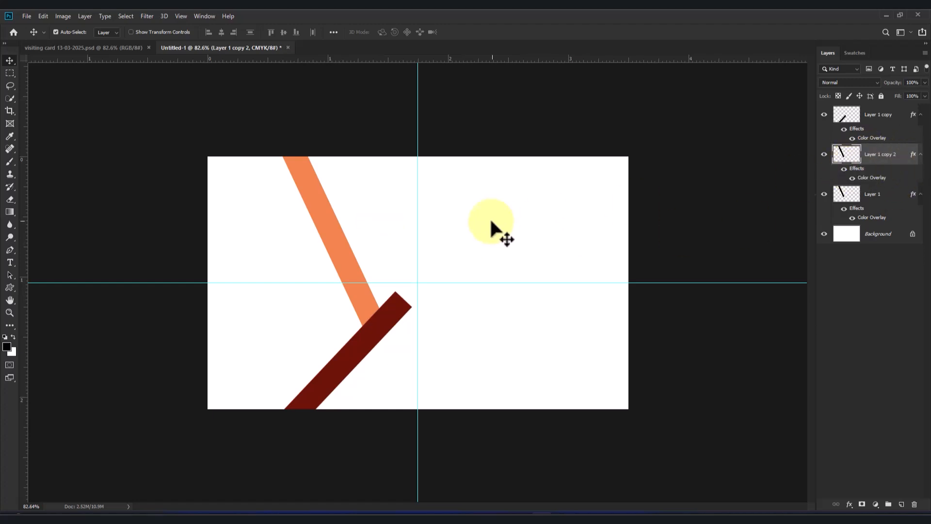
key(ctrl+t)
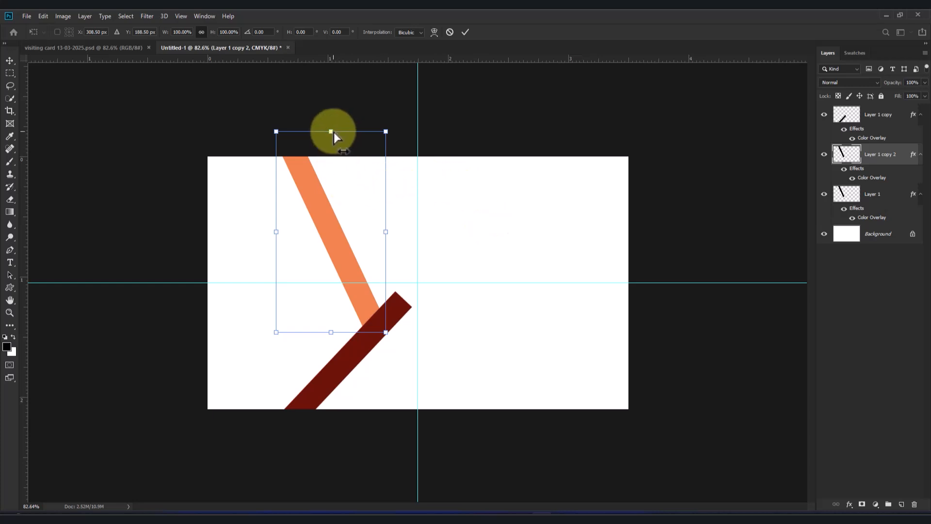
drag(333, 132, 353, 133)
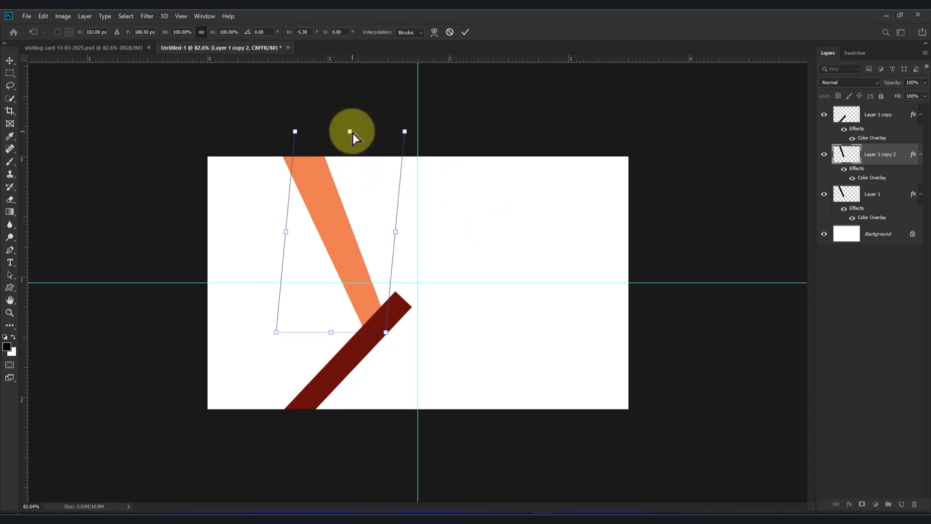
click(463, 32)
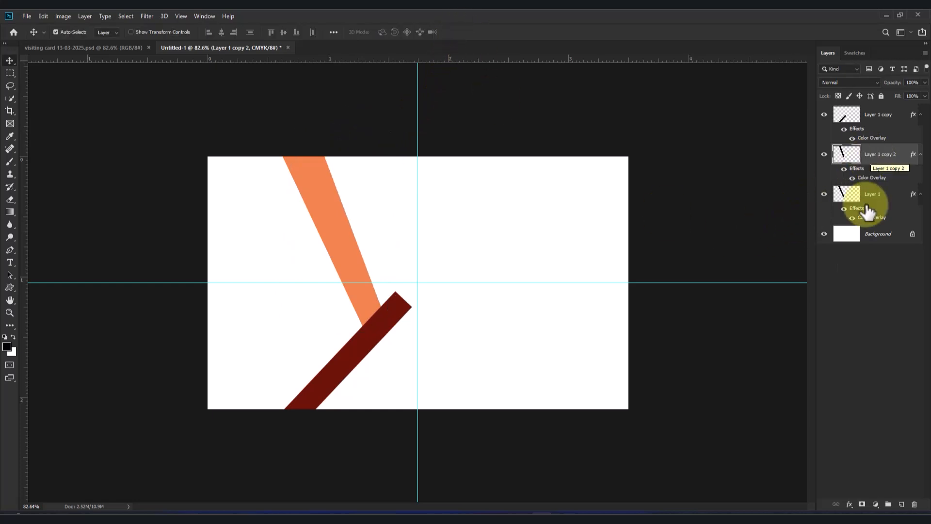
Change the skewed copy's Color Overlay to light peach (#fbbc96) and place its layer beneath the orange bar.
click(849, 507)
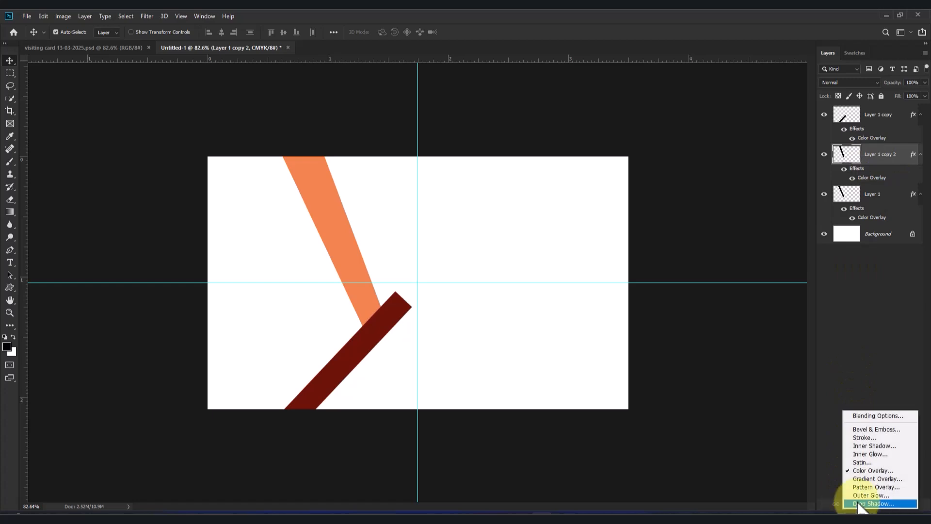
click(882, 468)
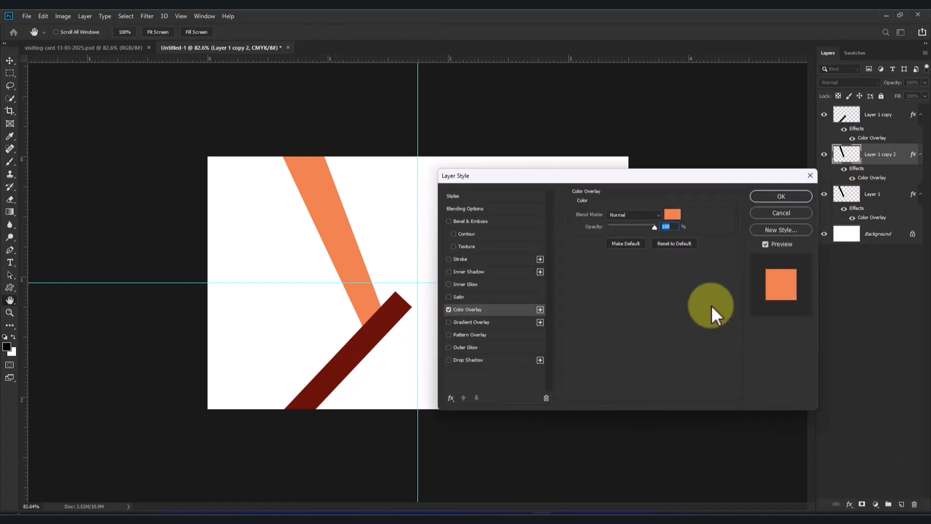
click(676, 217)
drag(509, 189, 478, 165)
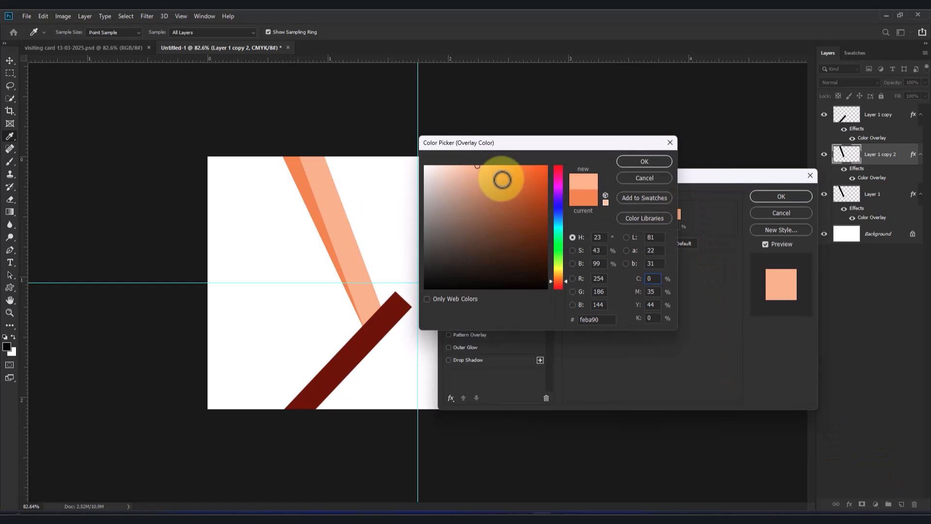
click(475, 168)
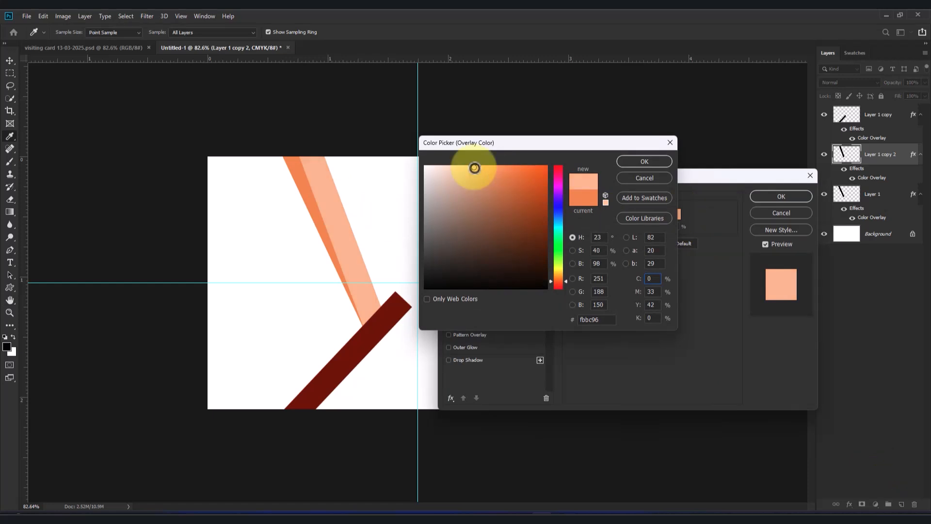
click(658, 164)
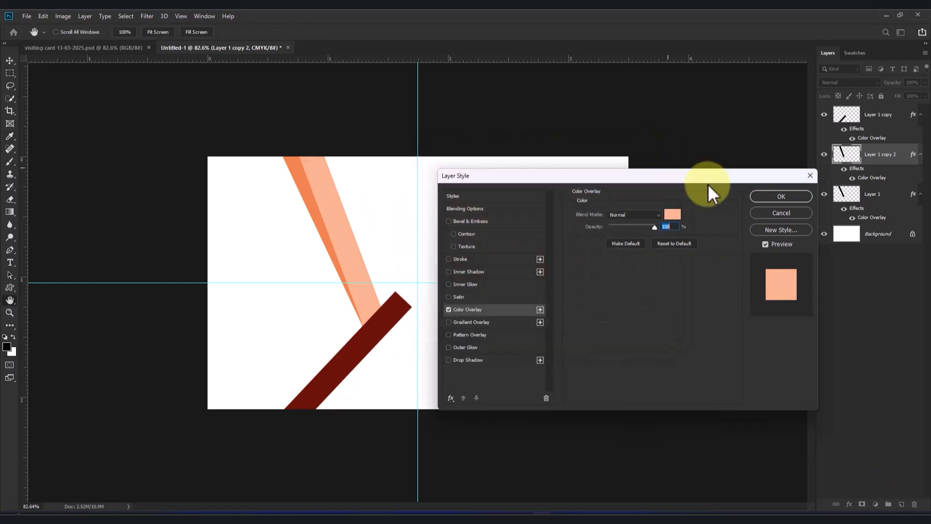
click(779, 195)
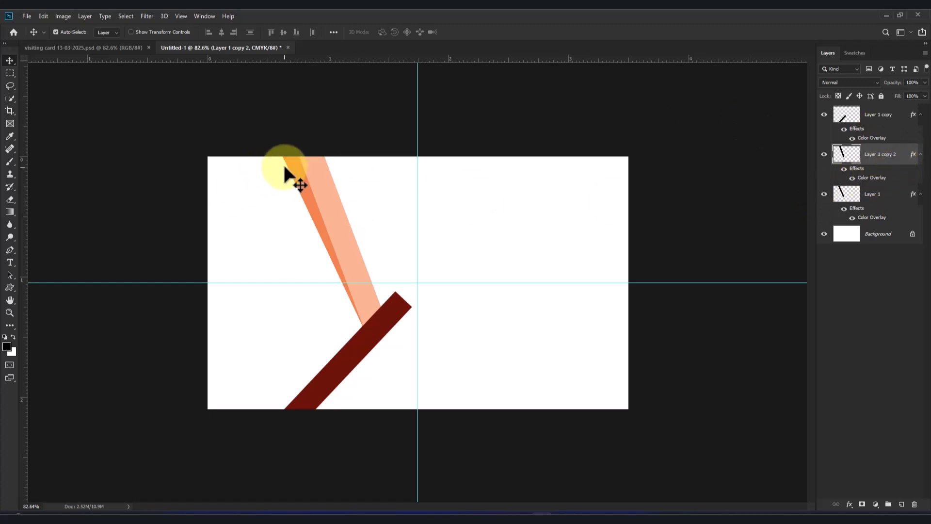
drag(846, 154, 896, 206)
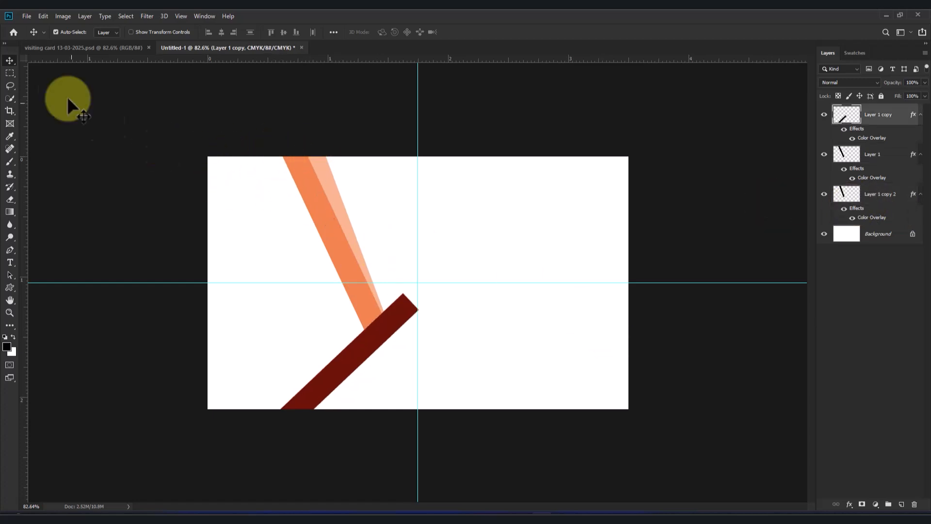
Fill a thin black strip on a new layer, running from the card's upper-left corner across the orange bar's upper end.
key(m)
drag(208, 157, 322, 173)
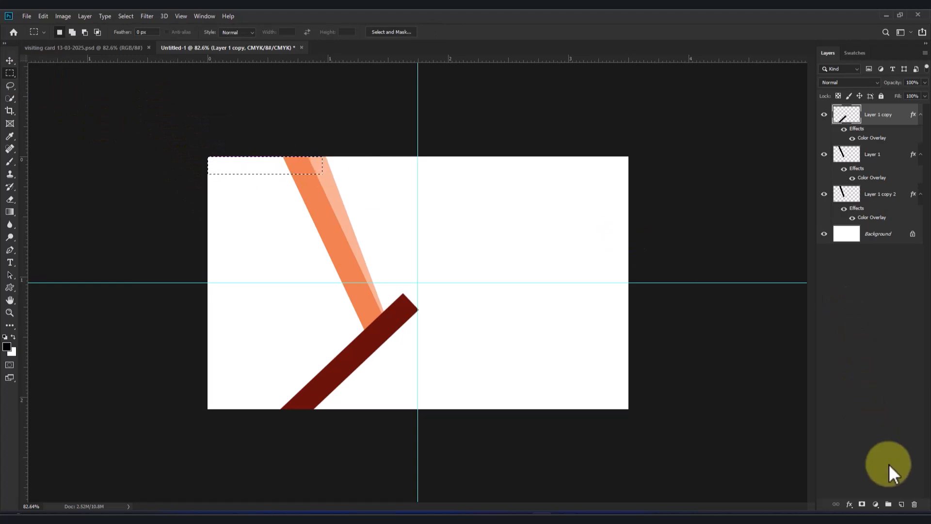
click(901, 504)
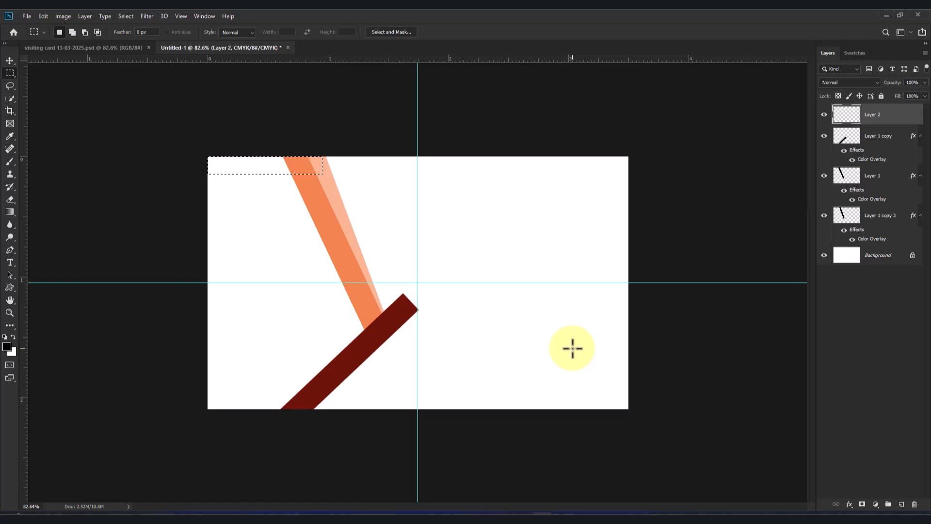
key(alt+BackSpace)
key(ctrl+d)
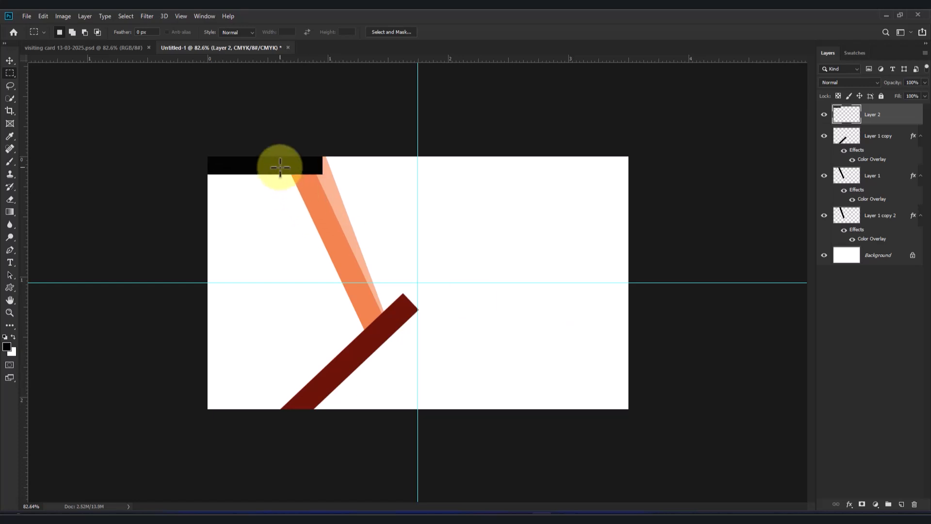
Give the strip a Color Overlay sampled from the dark red bar (#770f00) and place its layer directly above the Background.
click(9, 60)
click(849, 504)
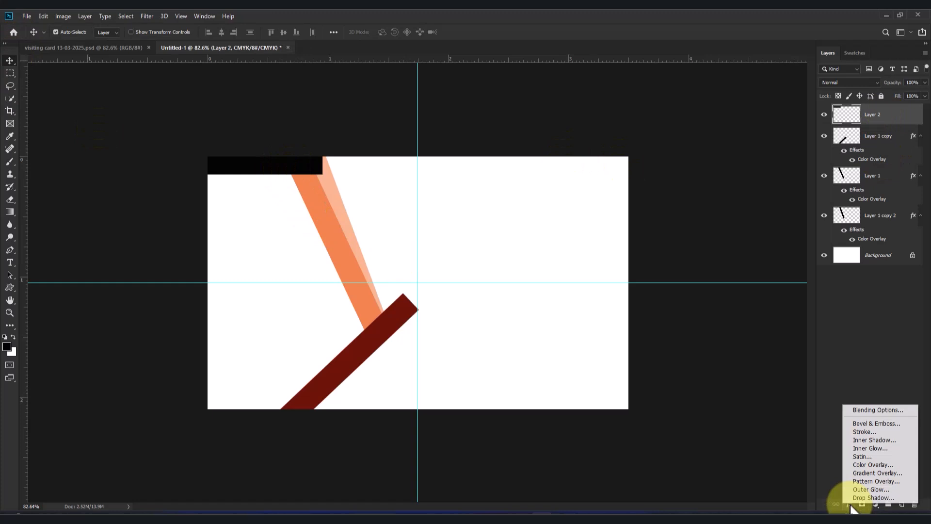
click(874, 464)
click(669, 212)
click(342, 365)
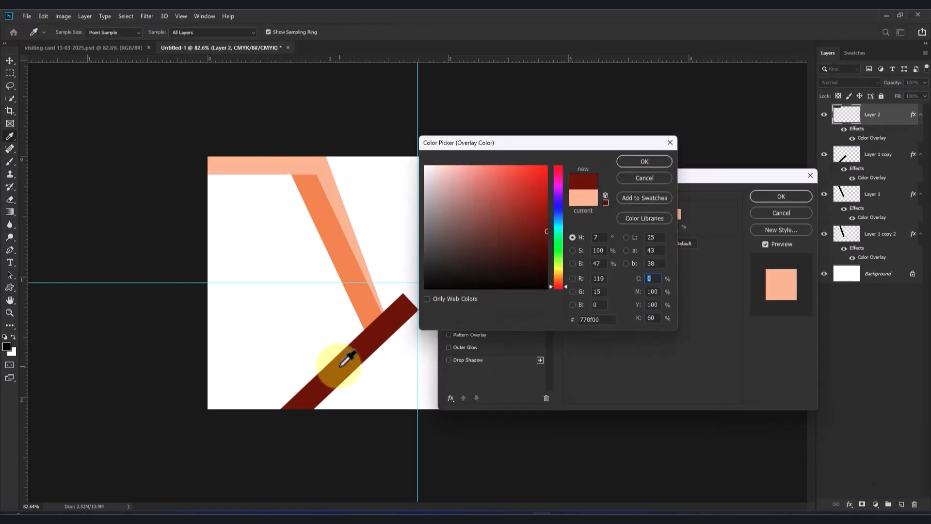
click(644, 162)
click(781, 197)
mouse_move(897, 114)
mouse_down()
mouse_move(889, 198)
mouse_move(897, 261)
mouse_move(894, 245)
mouse_up()
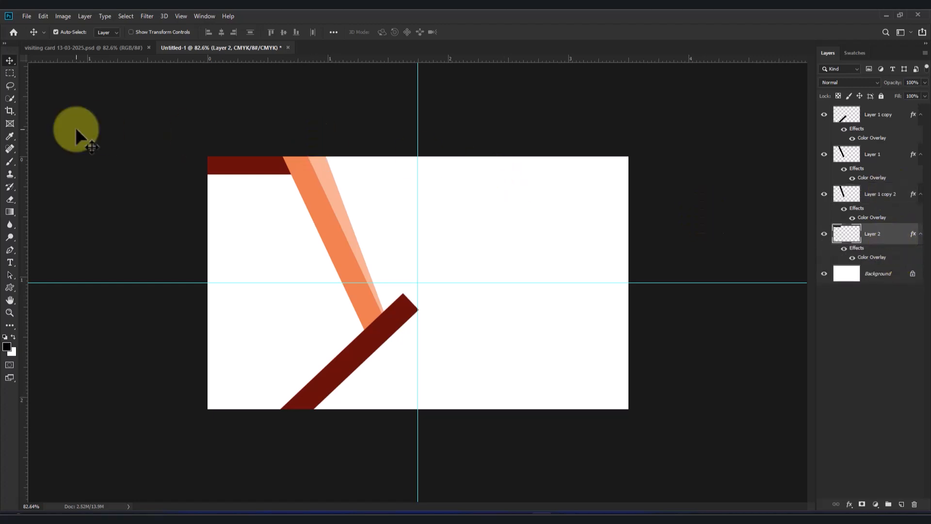
Draw a closed five-point path with the Pen tool around the tip of the dark red bar's upper end.
click(9, 251)
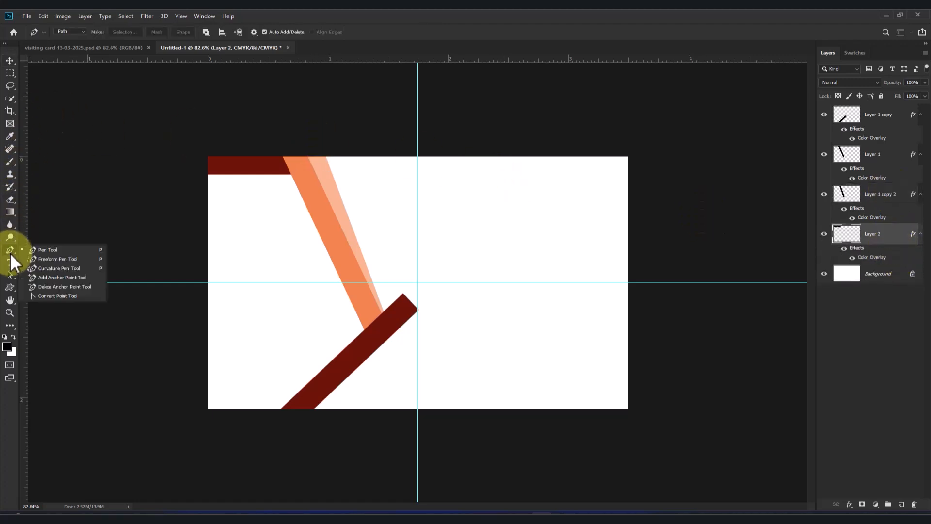
click(45, 249)
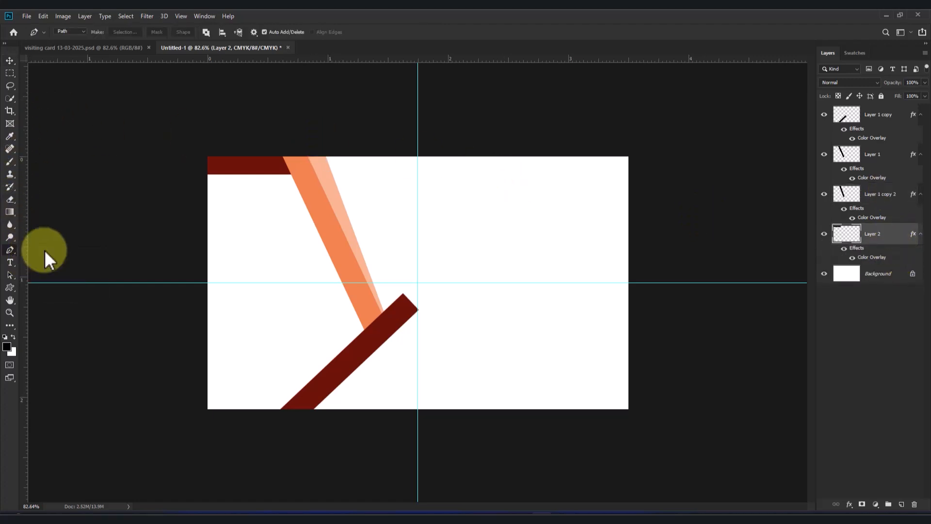
click(394, 282)
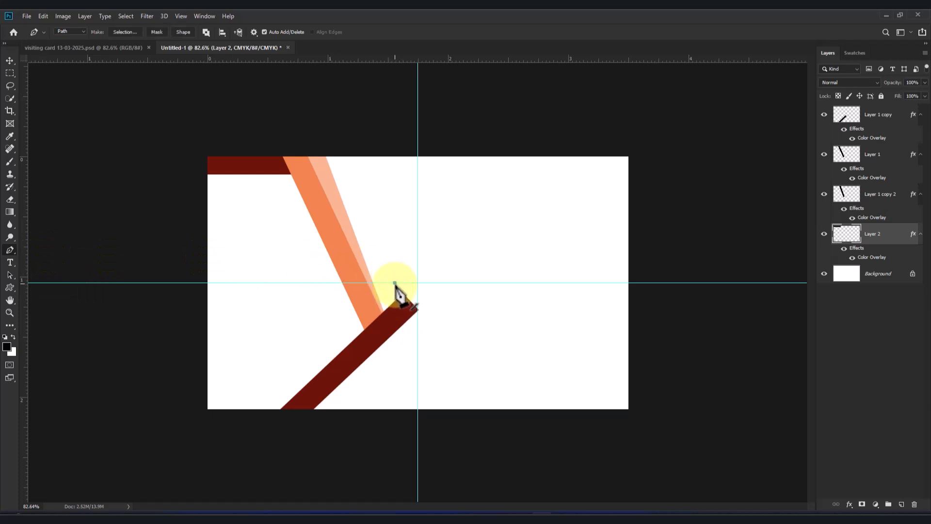
click(411, 327)
click(439, 326)
click(431, 273)
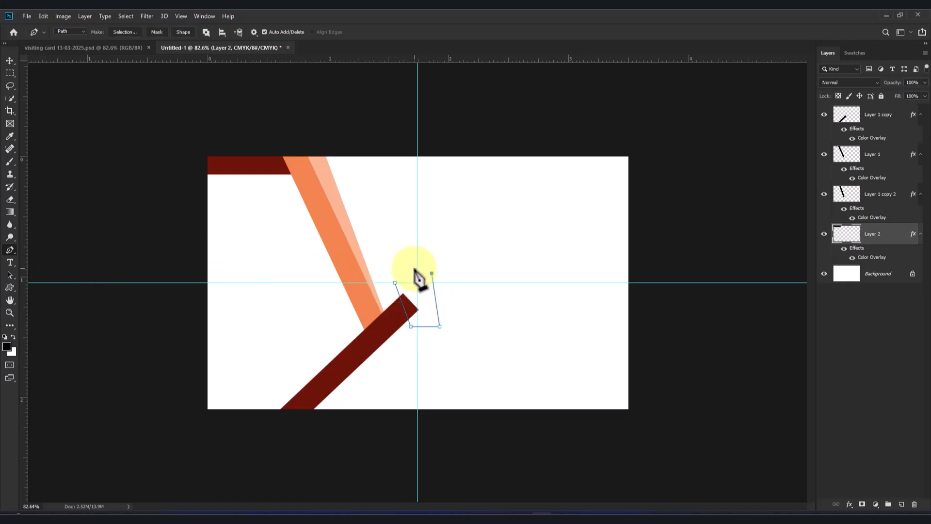
click(414, 268)
click(395, 282)
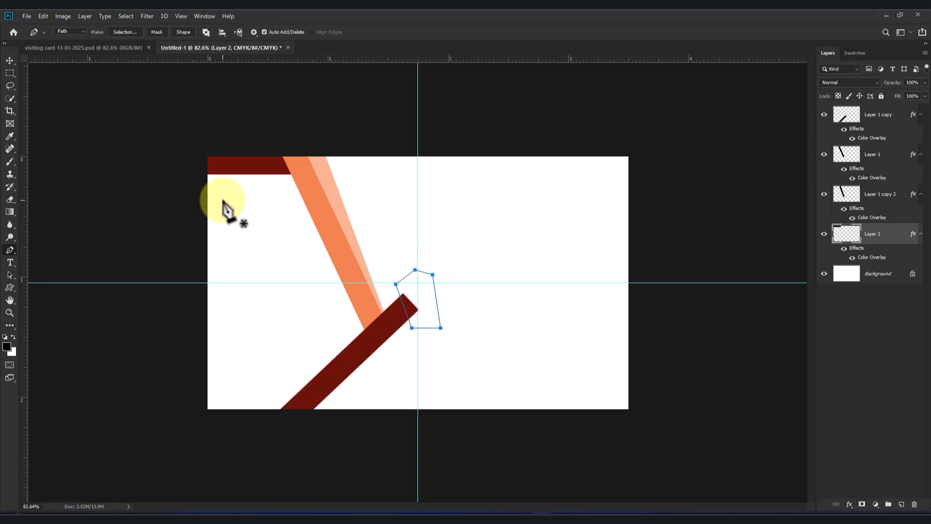
Convert the path to a selection, delete that tip from the dark red bar's layer, and deselect.
key(ctrl+Return)
key(v)
click(381, 338)
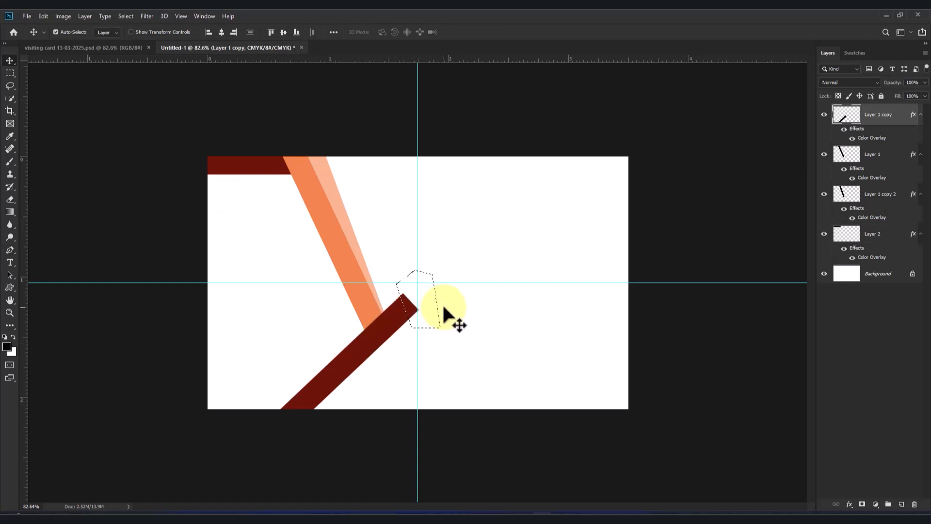
key(Delete)
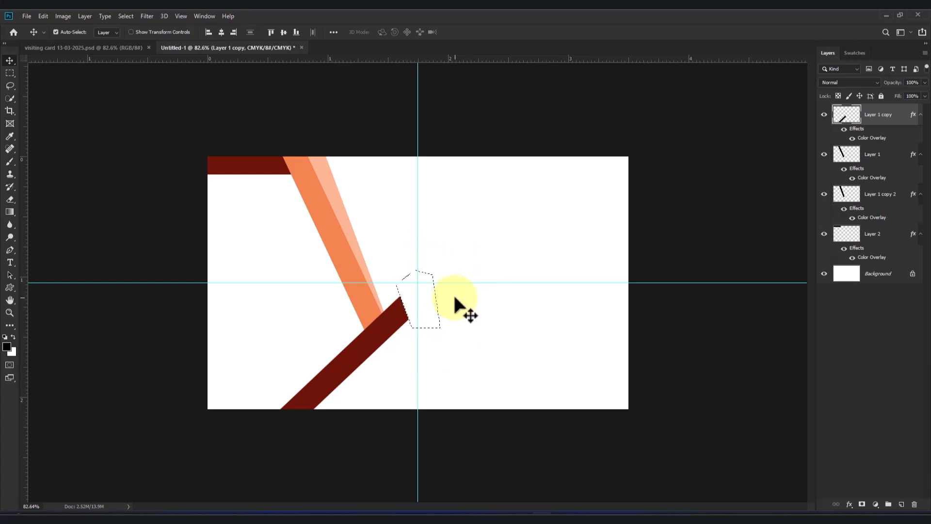
key(ctrl)
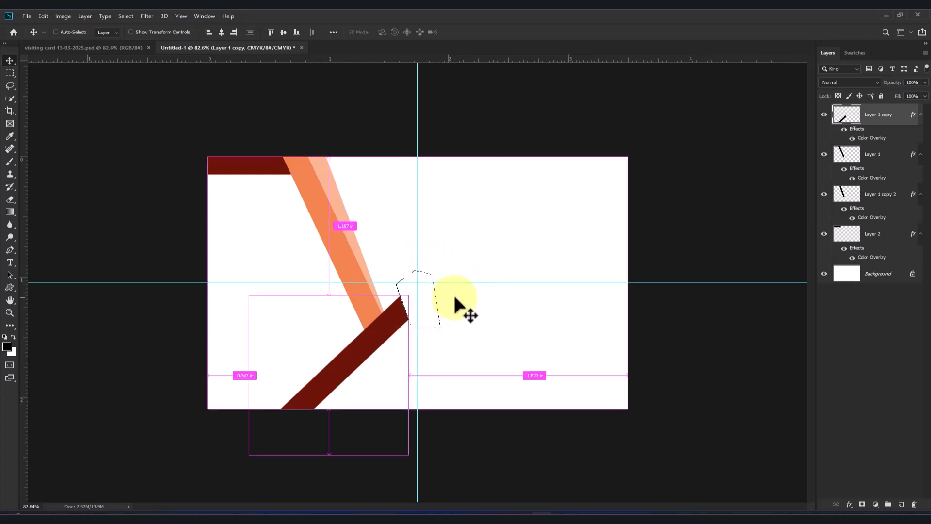
key(ctrl+d)
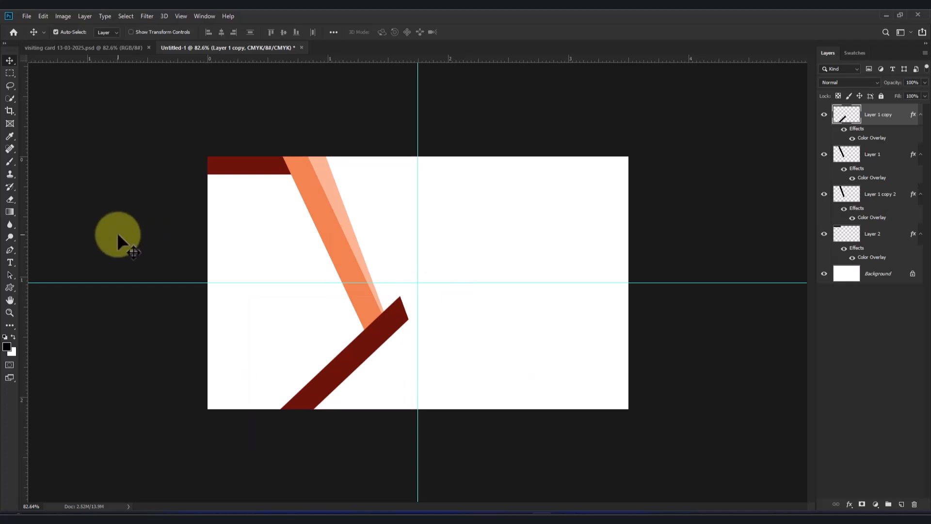
Draw a closed five-point Pen path over the junction of the orange and dark red bars and convert it to a selection.
click(9, 250)
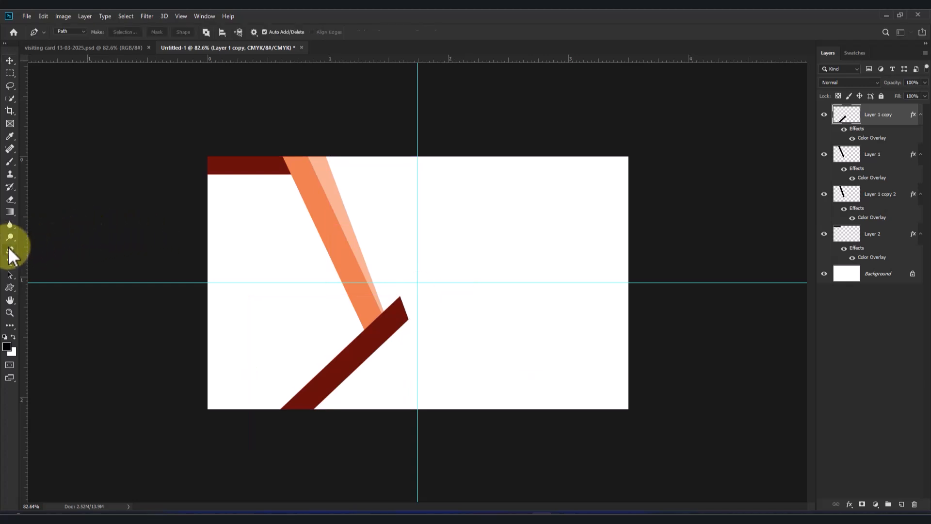
click(42, 247)
scroll(391, 316, up, 3)
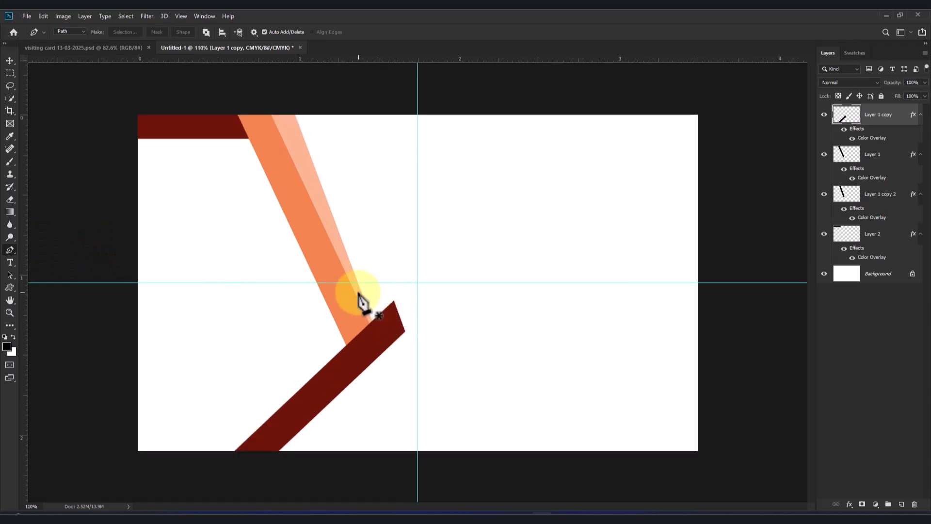
click(347, 282)
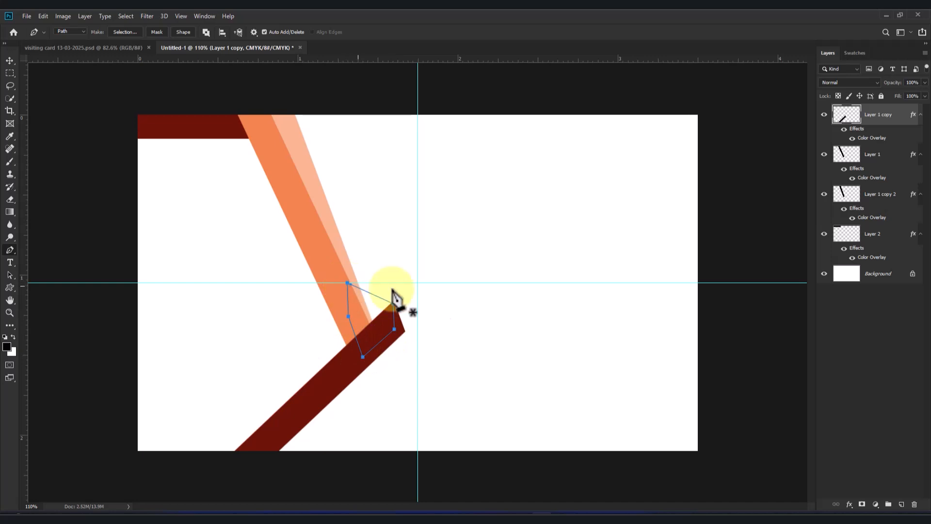
key(ctrl+Return)
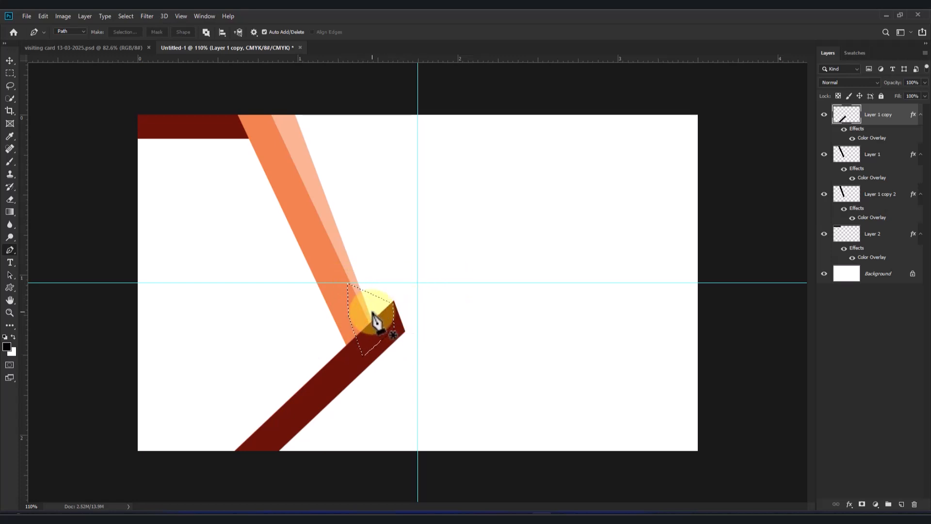
Fill the junction selection with black on a new layer and deselect.
click(9, 61)
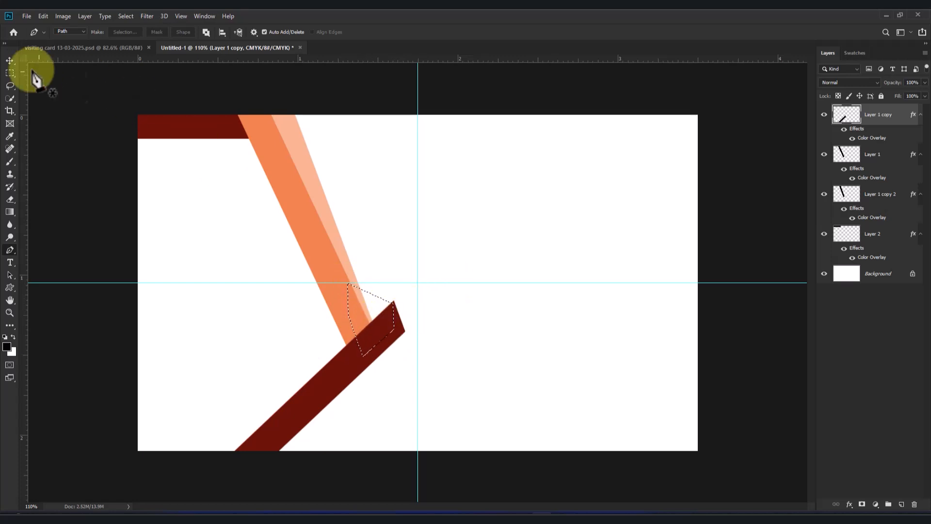
click(902, 504)
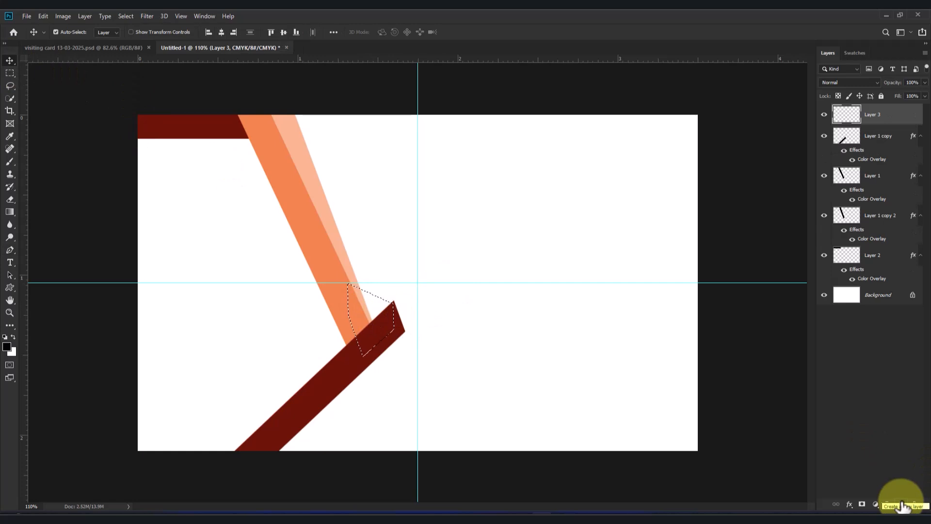
key(alt+BackSpace)
key(ctrl+d)
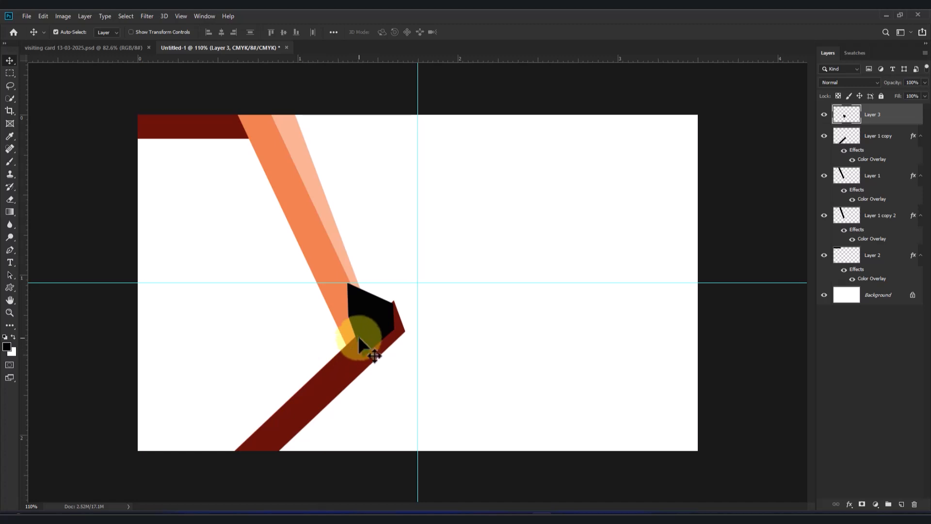
Give the black junction shape a Color Overlay in a darker shade of the dark red bar's colour.
click(849, 499)
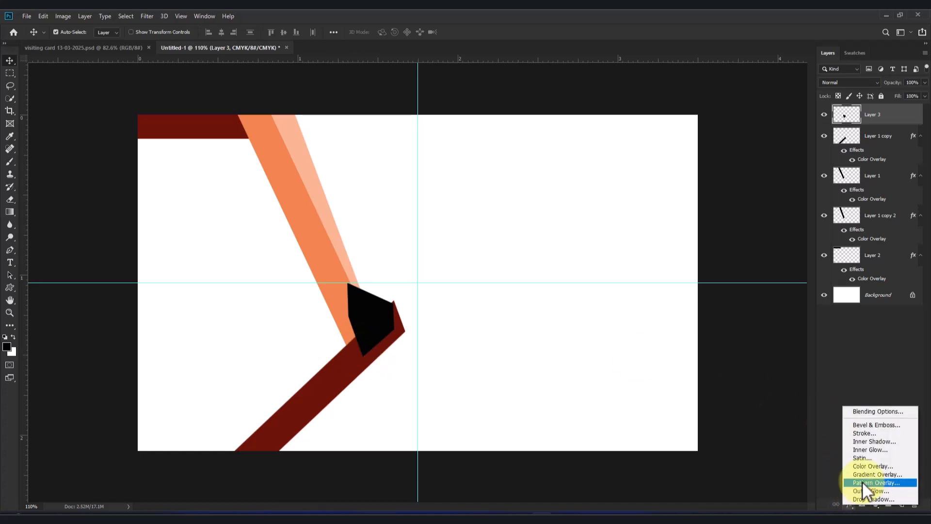
click(873, 466)
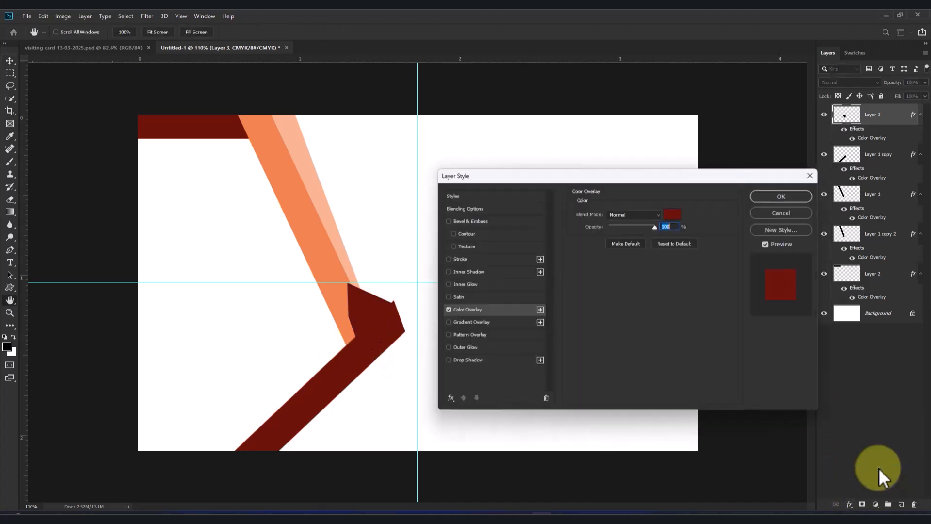
click(673, 214)
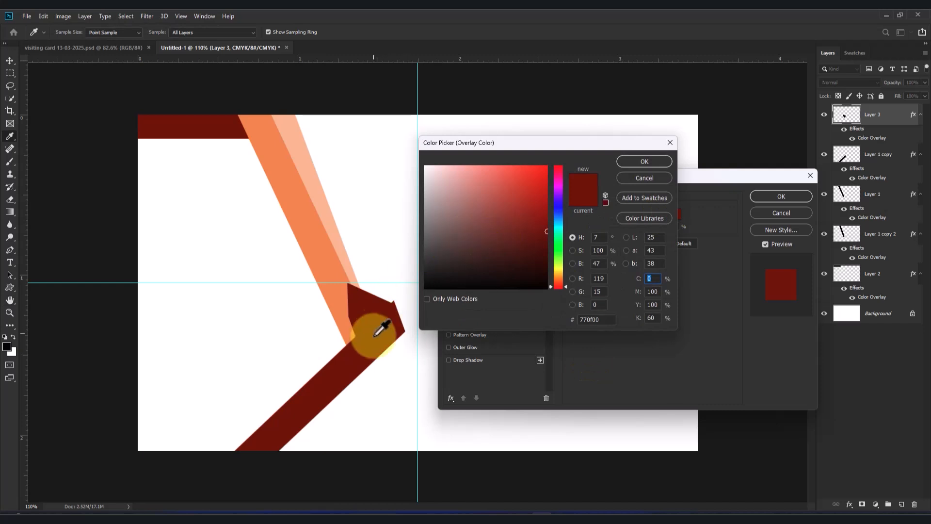
mouse_move(535, 254)
mouse_down()
mouse_move(536, 264)
mouse_move(540, 249)
mouse_up()
click(629, 163)
click(771, 195)
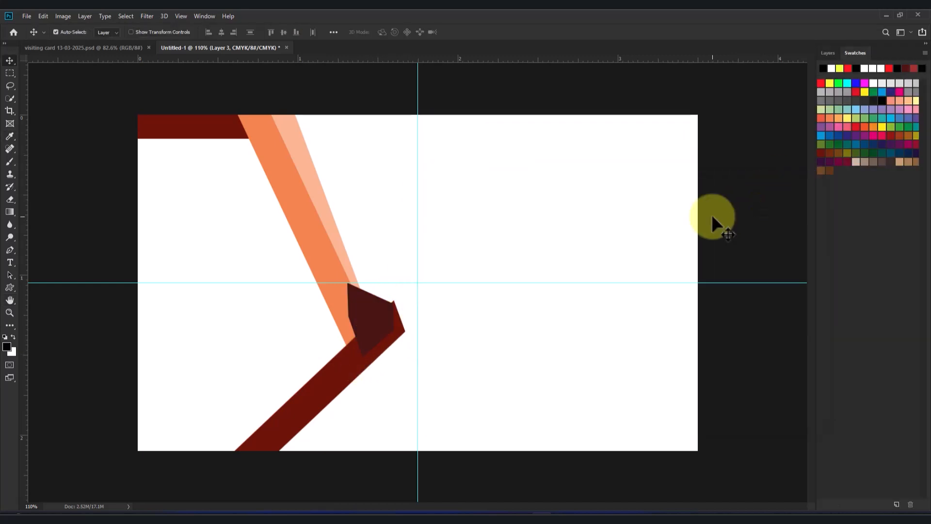
click(830, 52)
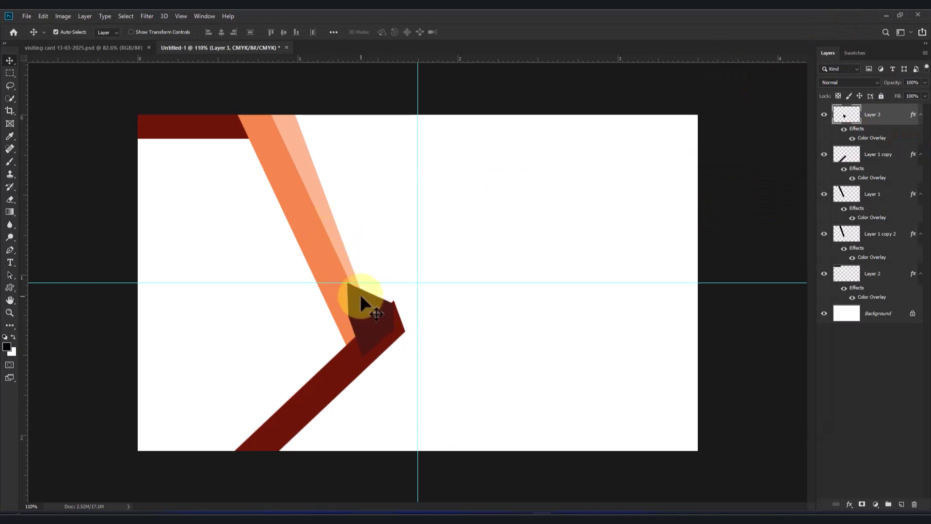
Move the junction shape's layer below Layer 1, so it sits behind the orange and dark red bars.
drag(889, 114, 884, 210)
key(ctrl+t)
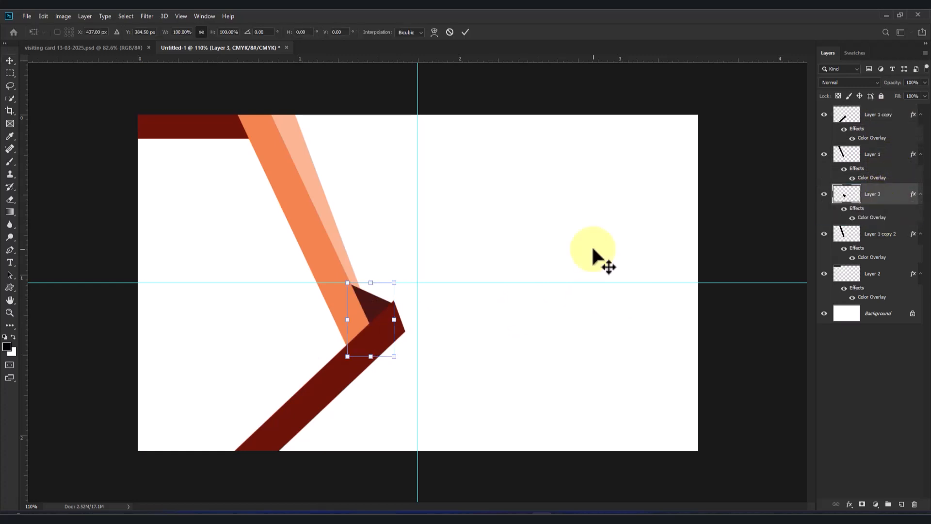
click(448, 32)
key(ctrl+minus)
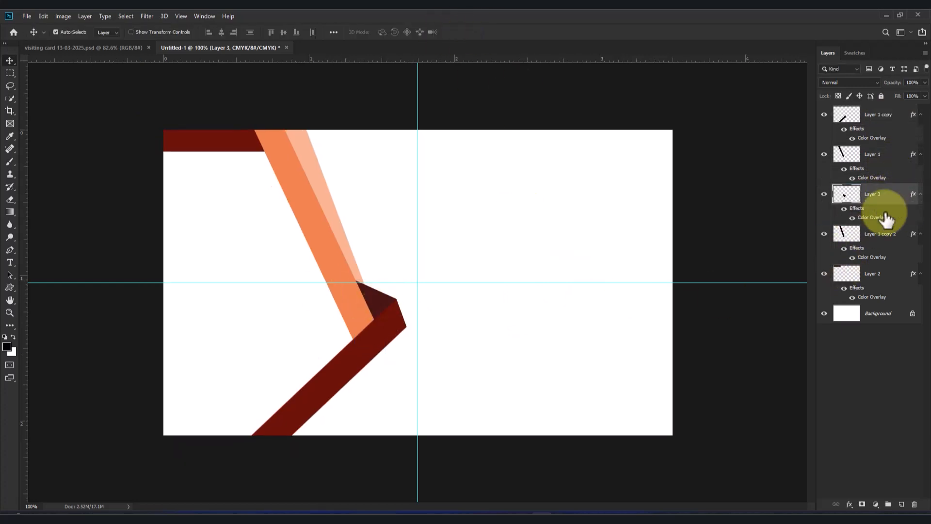
Darken the junction shape's Color Overlay to #45110c.
click(852, 506)
click(870, 453)
click(673, 219)
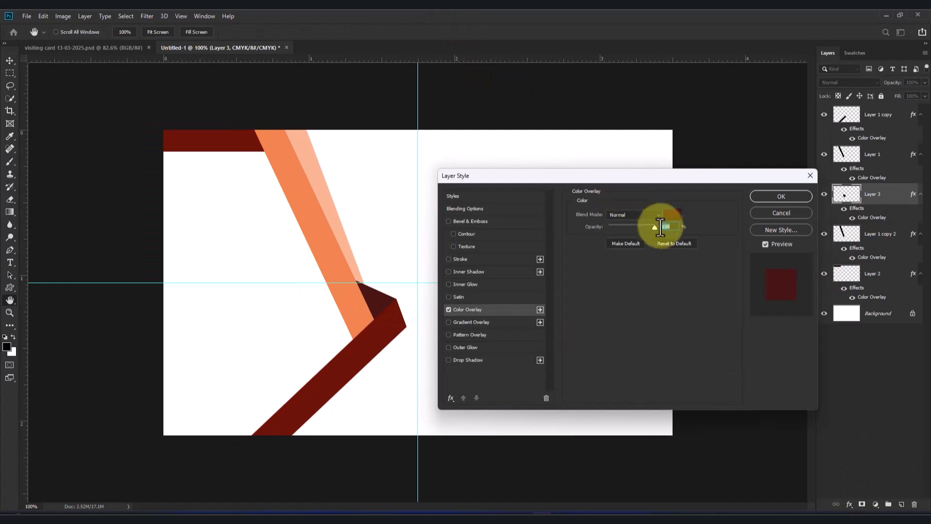
mouse_move(526, 245)
mouse_down()
mouse_move(516, 258)
mouse_move(584, 245)
mouse_move(505, 260)
mouse_move(527, 254)
mouse_up()
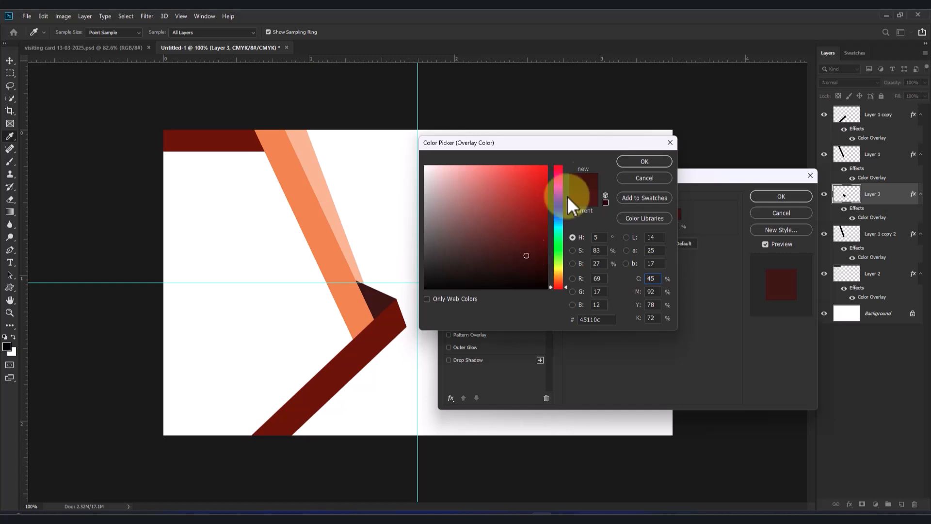
click(644, 161)
click(762, 196)
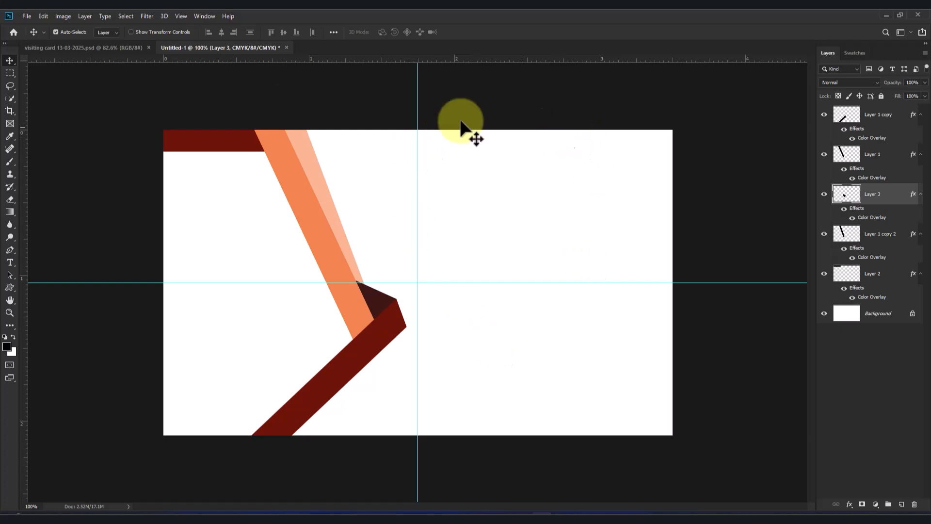
Draw a closed Pen path along the orange and dark red bars and around the card's right side, beyond its edges.
click(11, 251)
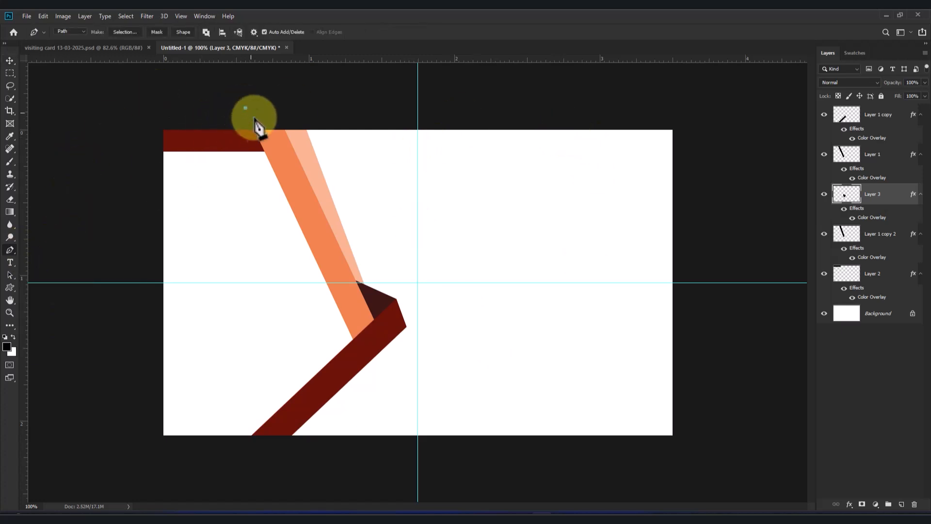
click(368, 336)
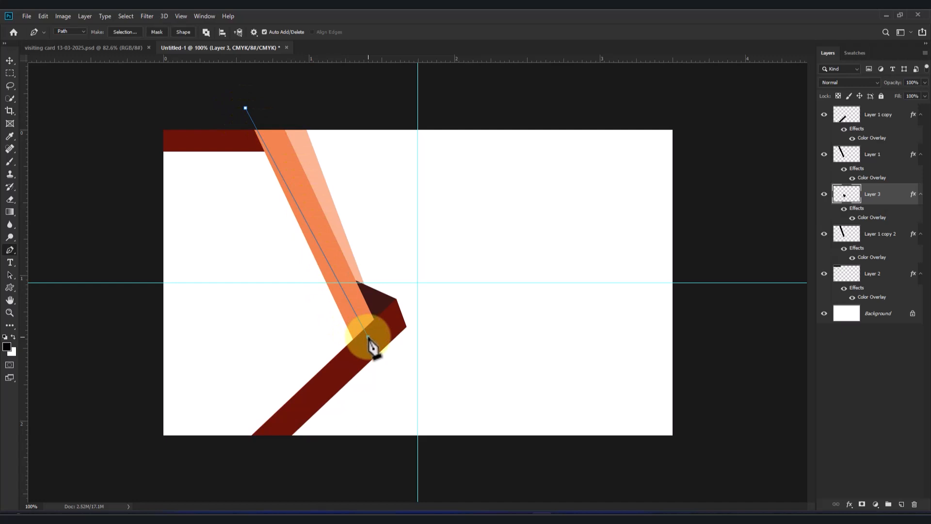
click(249, 458)
click(719, 455)
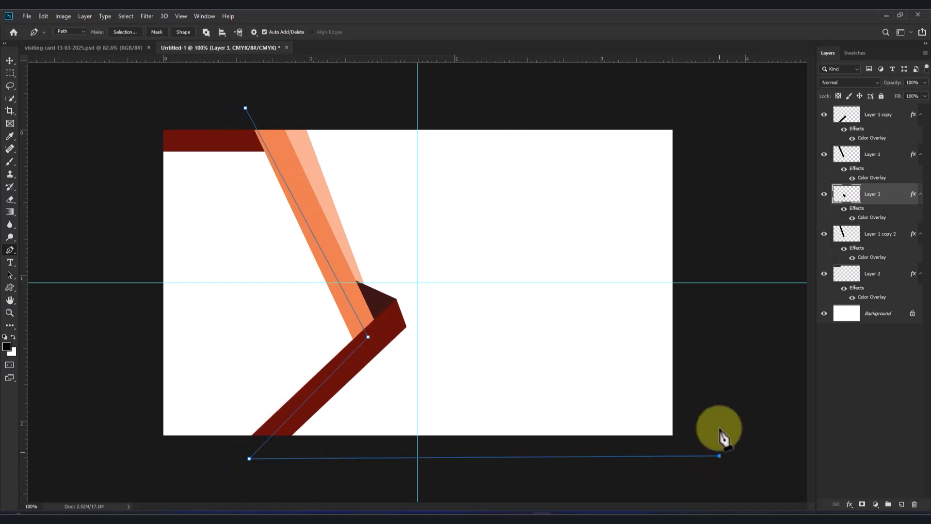
click(695, 98)
click(246, 108)
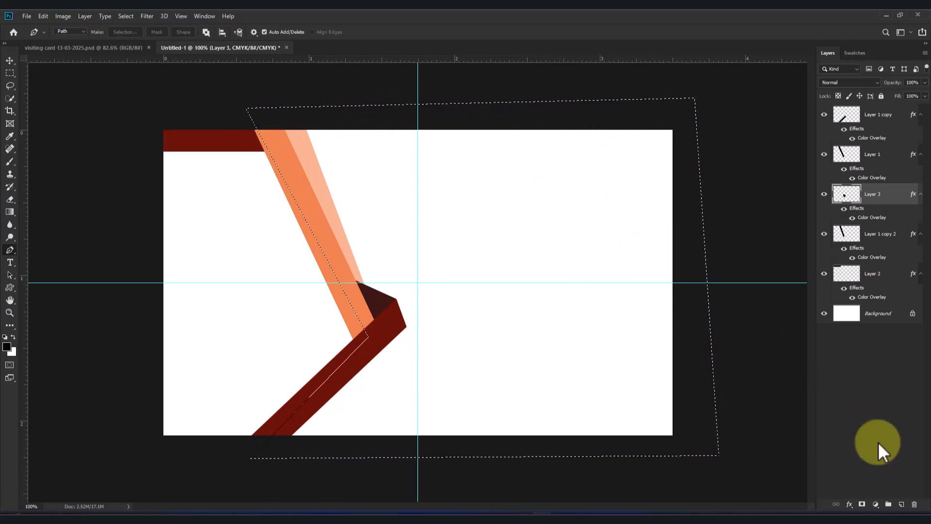
Fill the selected right side of the card with black on a new layer and deselect.
click(901, 505)
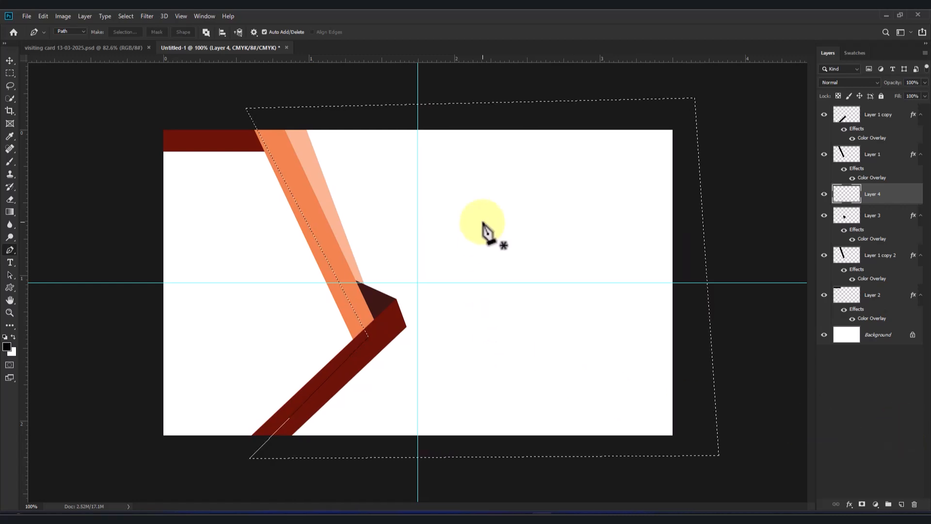
key(alt+BackSpace)
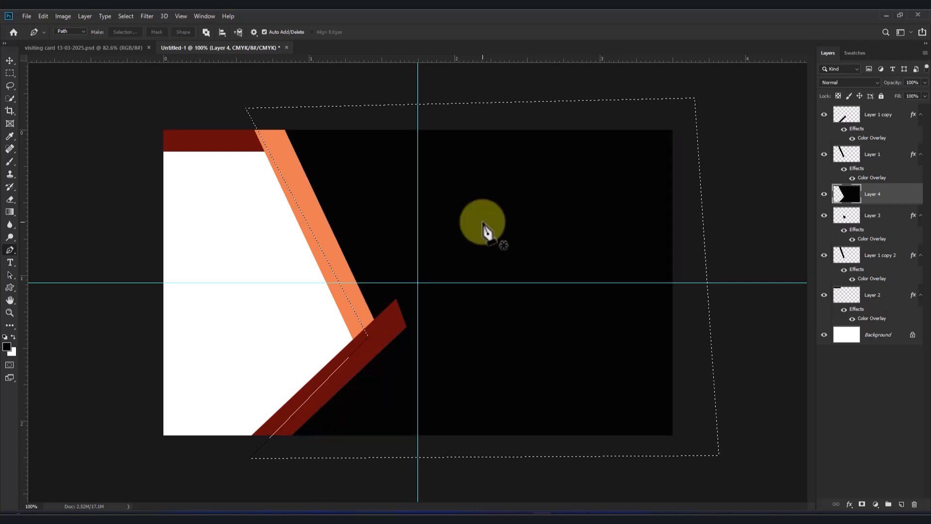
key(ctrl+d)
scroll(453, 281, down, 4)
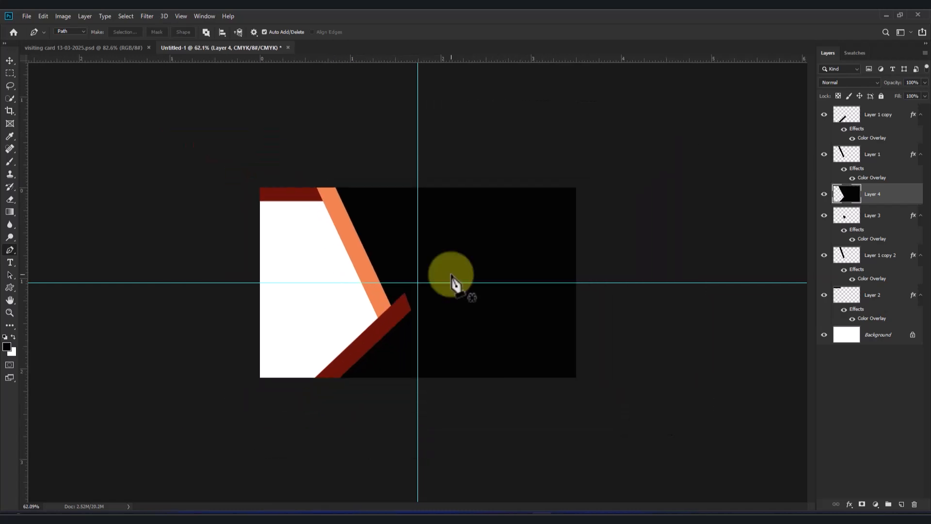
scroll(451, 276, up, 2)
Place the black panel's layer directly above the Background, with the junction shape's layer just above it.
key(v)
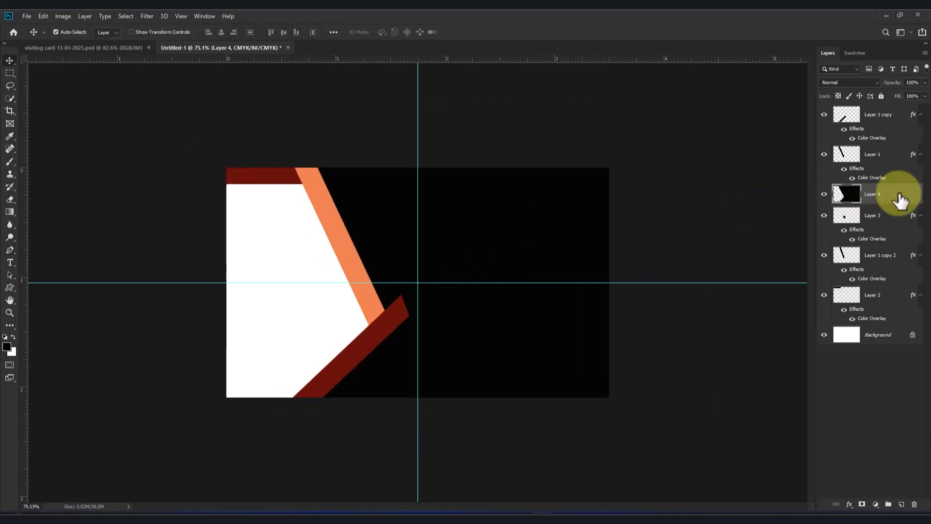
drag(901, 199, 887, 306)
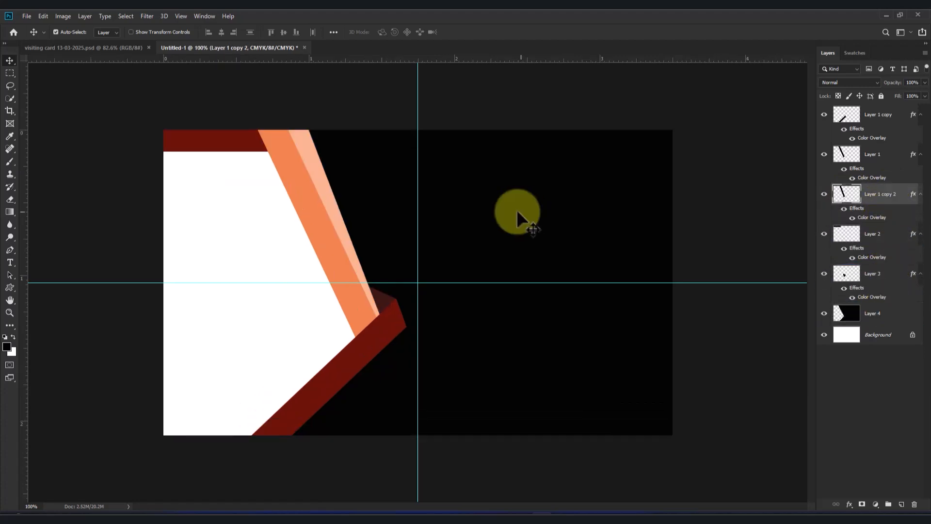
scroll(431, 196, up, 1)
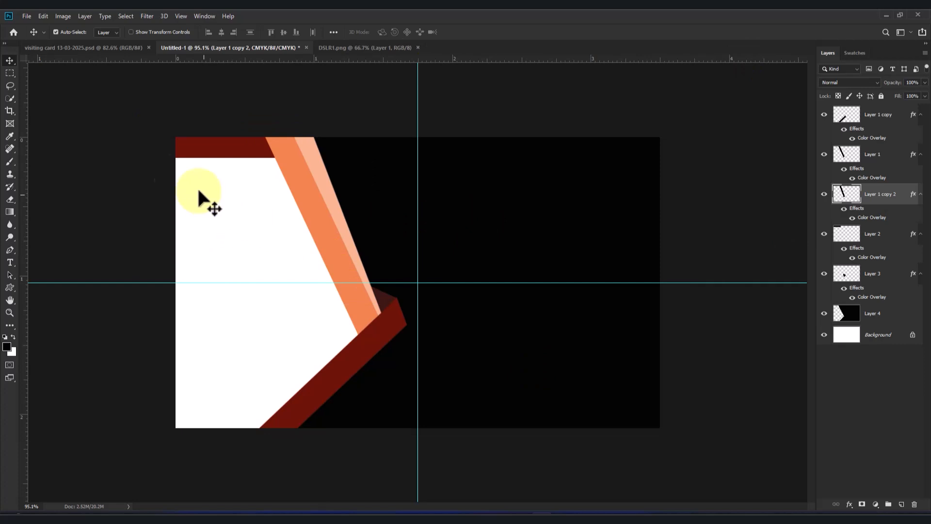
Place the DSLR1 image as an embedded object and bring its layer to the top of the stack.
click(25, 19)
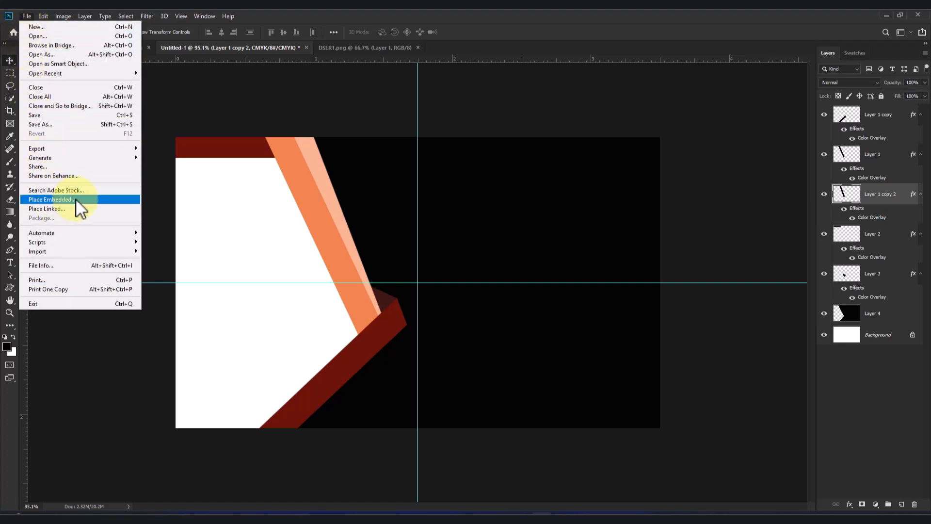
click(88, 198)
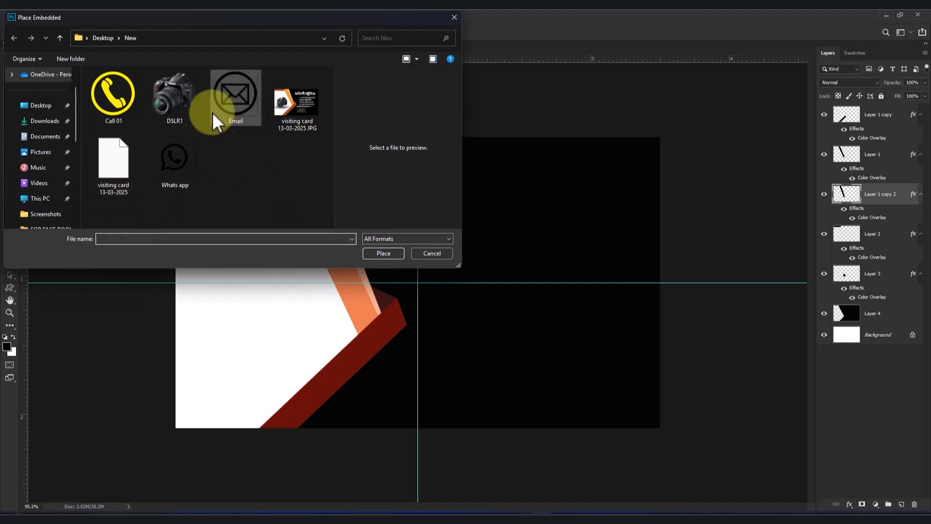
click(168, 95)
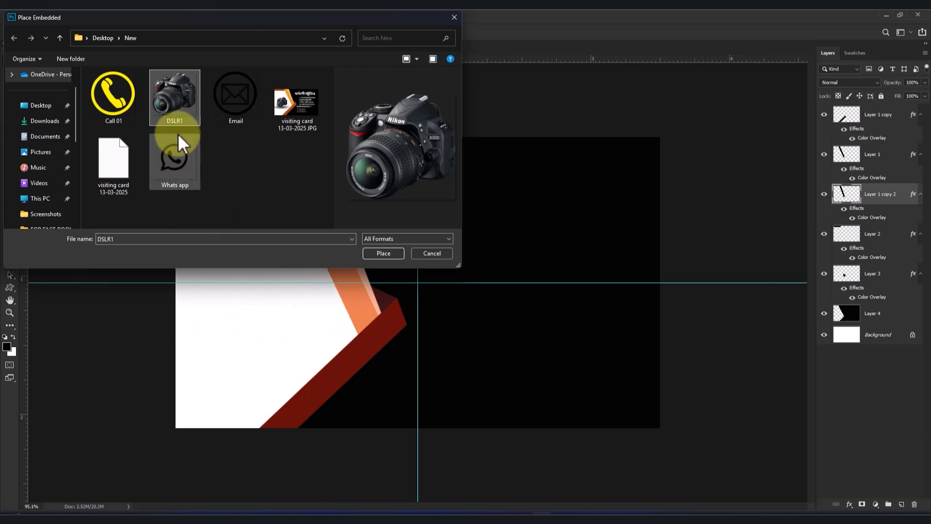
click(383, 253)
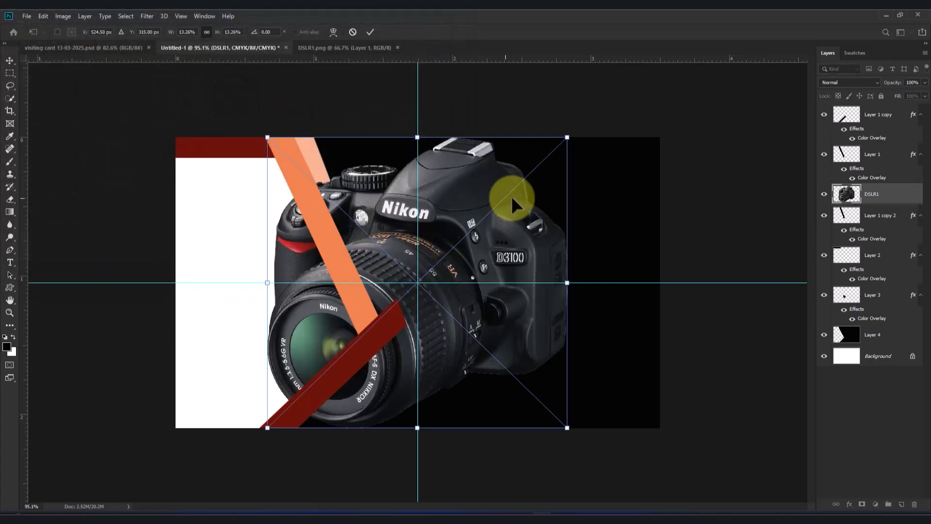
drag(907, 195, 889, 113)
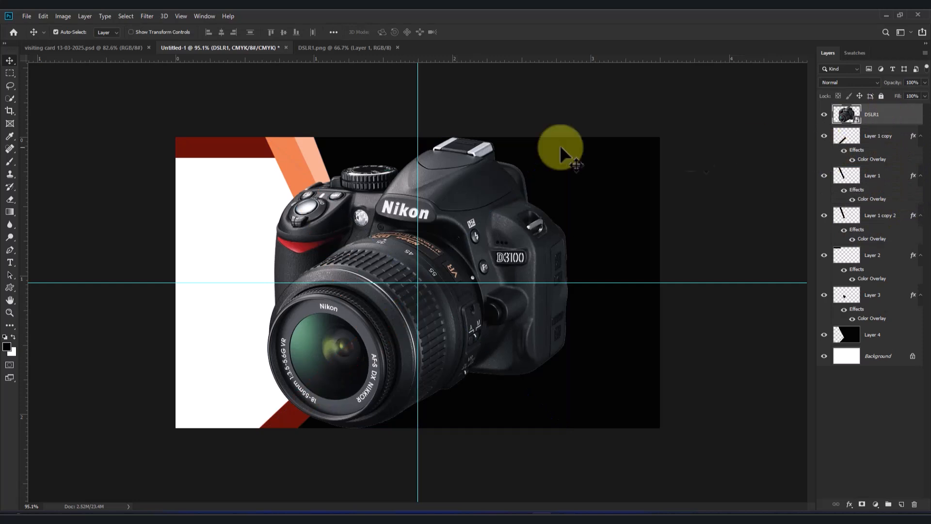
Scale the camera image down to about 4% and place it in the middle of the card's white area.
drag(445, 193, 376, 199)
key(ctrl+t)
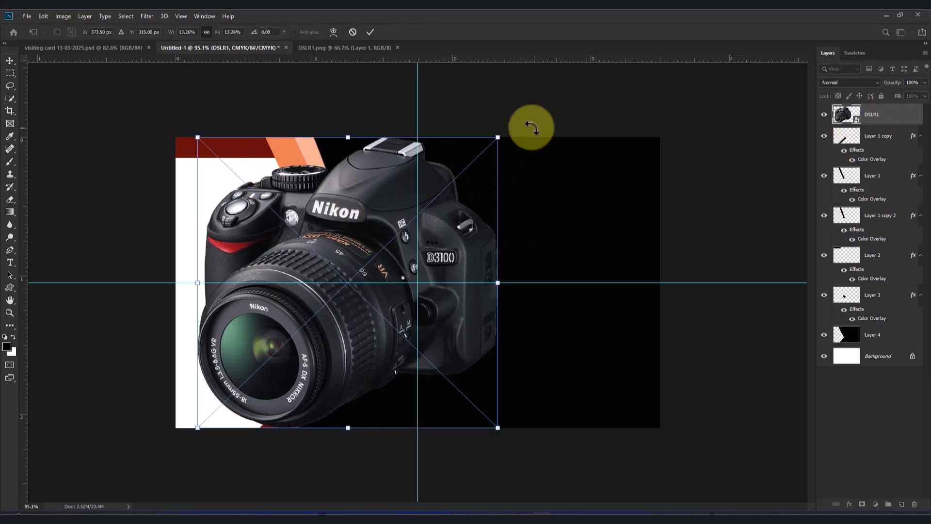
drag(496, 138, 307, 322)
drag(291, 370, 287, 285)
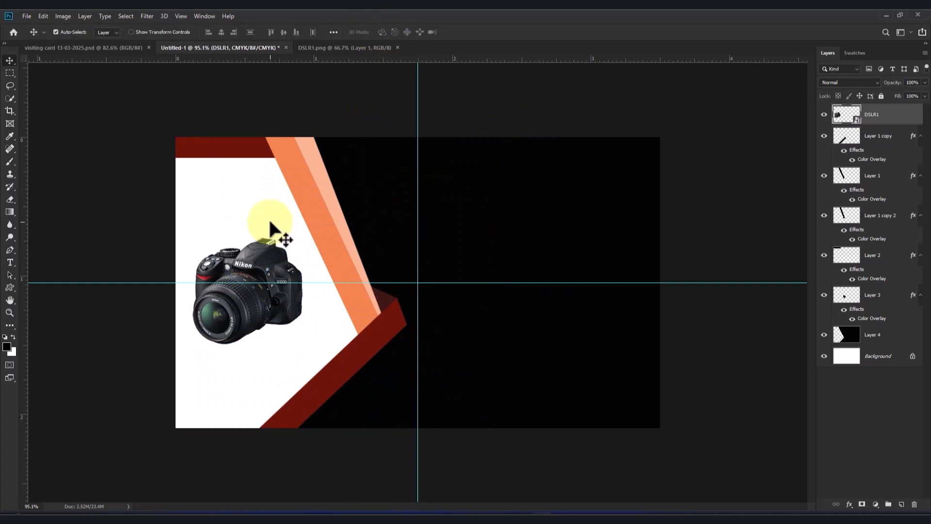
drag(301, 346, 296, 335)
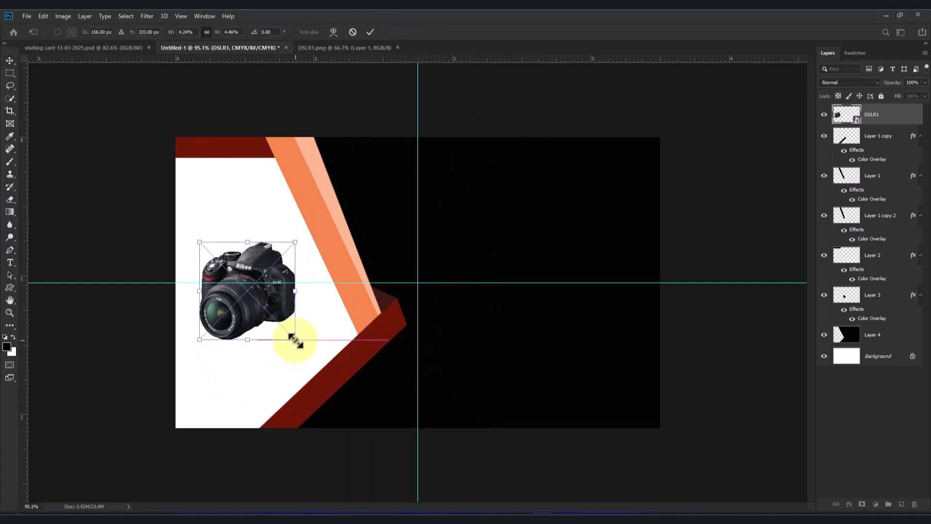
click(370, 31)
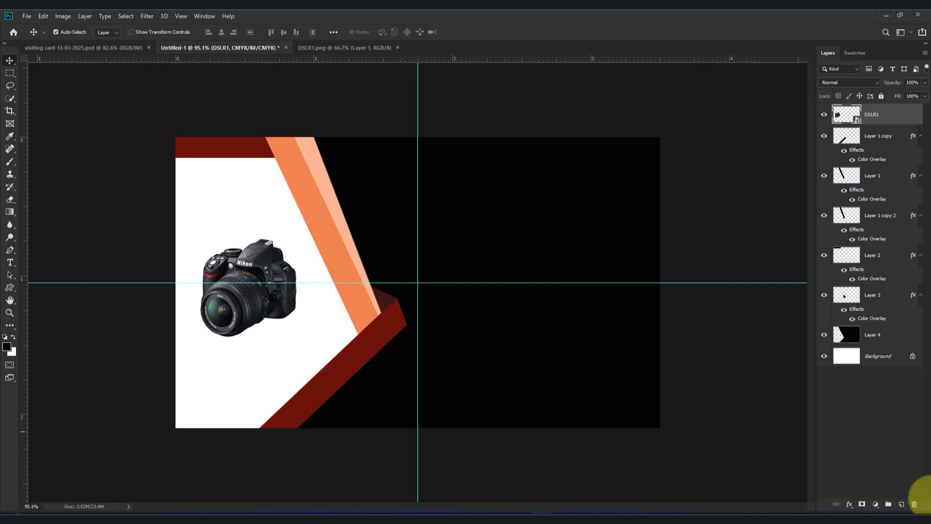
Paint one soft black Brush spot just below the camera on a new layer.
click(902, 504)
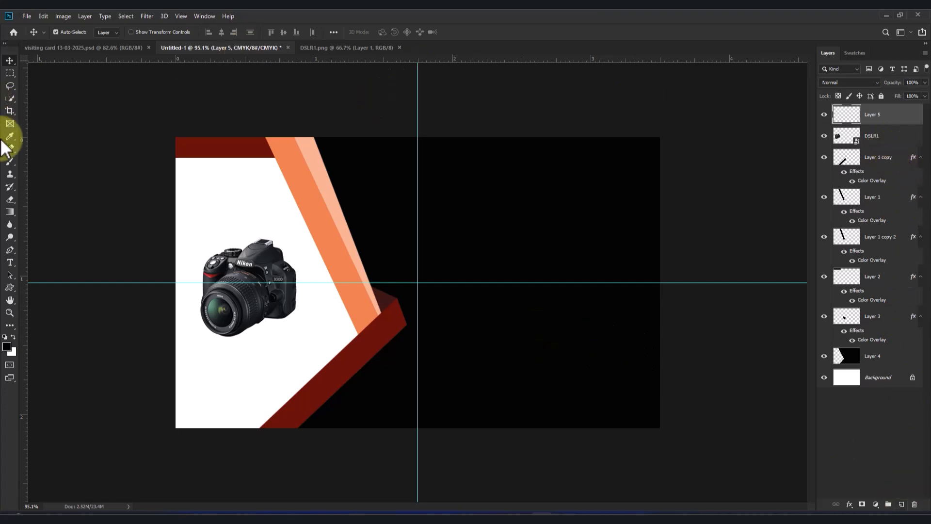
click(10, 162)
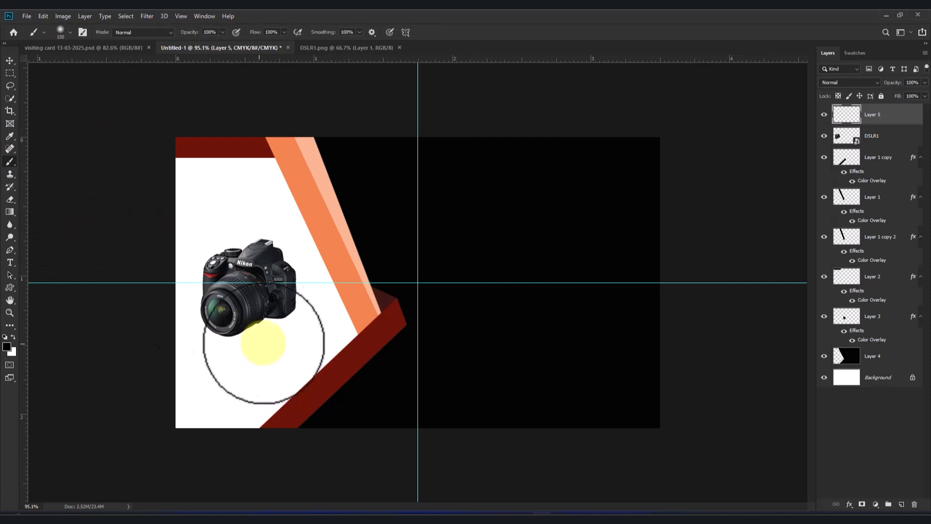
click(239, 351)
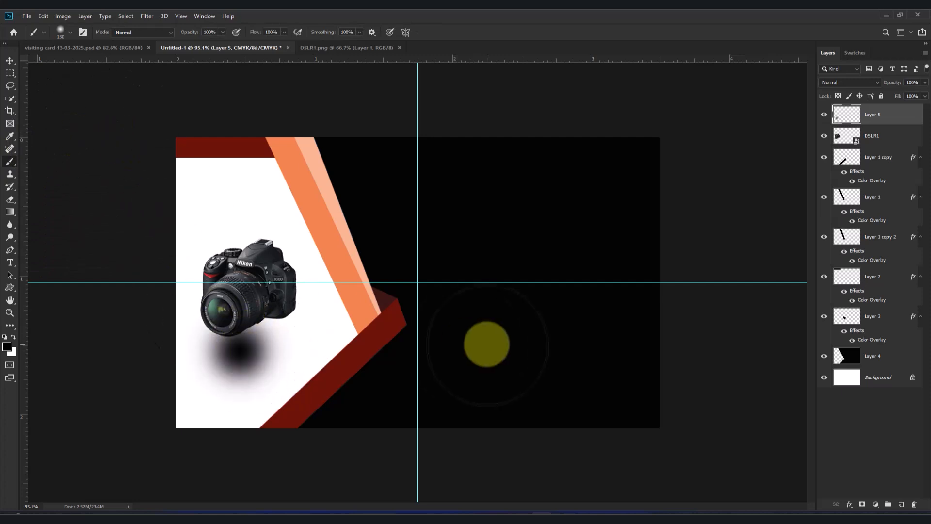
Stretch the black spot horizontally into a wide oval shadow and move it up under the camera.
key(ctrl+t)
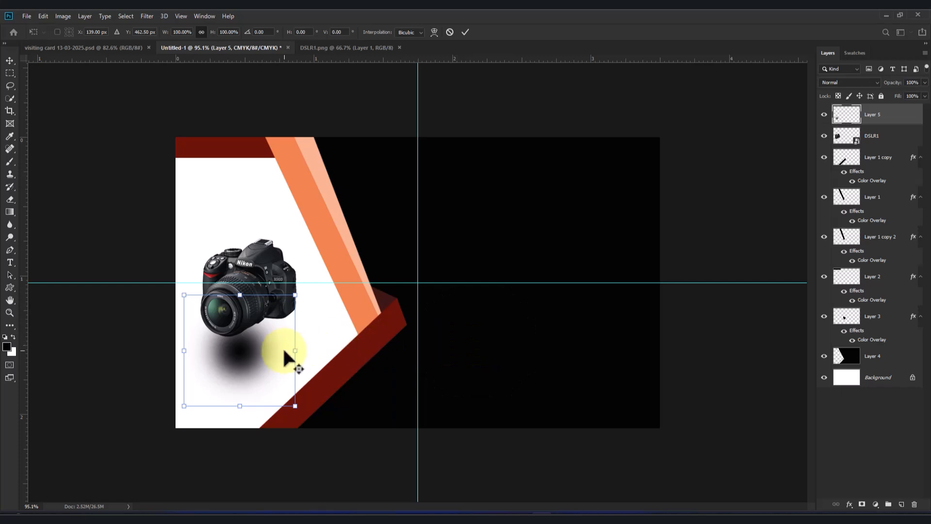
drag(295, 350, 349, 349)
drag(245, 345, 245, 334)
click(465, 32)
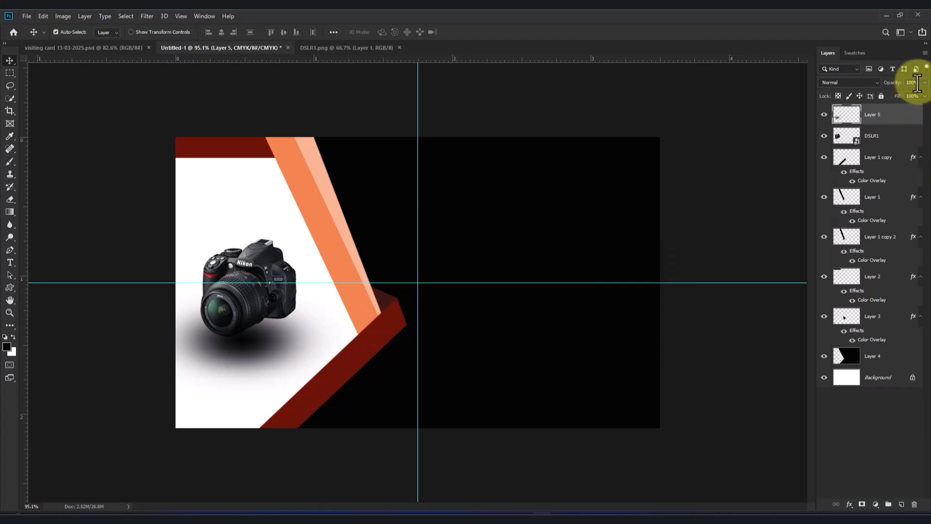
Set the shadow layer's opacity to 79% and place it directly below the DSLR1 layer.
click(903, 84)
text(79)
key(Return)
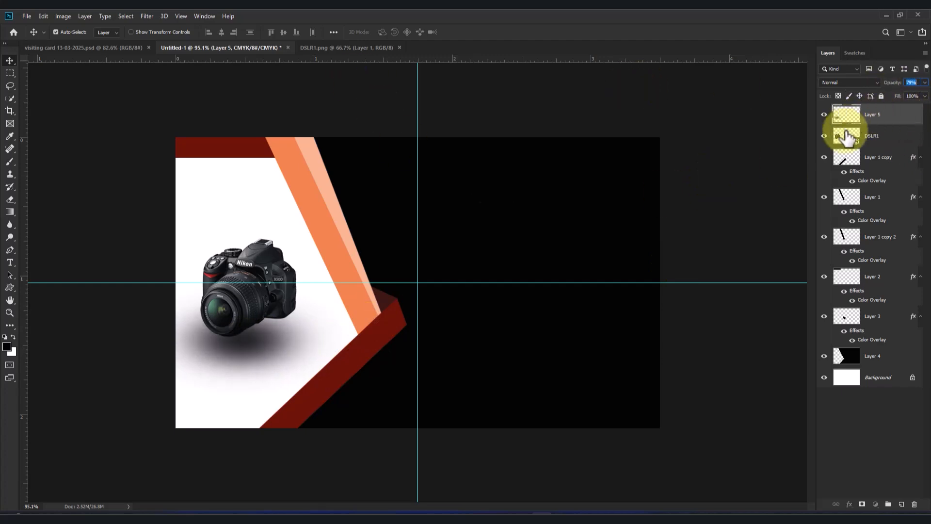
drag(890, 121, 891, 146)
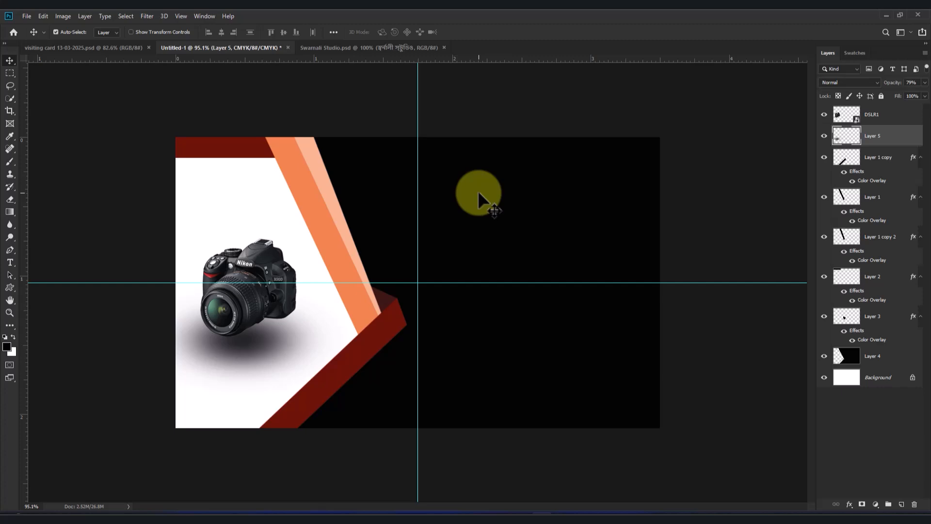
Copy the title স্বর্নালী স্টুডিও from Swarnali Studio.psd into the card and give it a white (ffffff) Color Overlay.
click(316, 48)
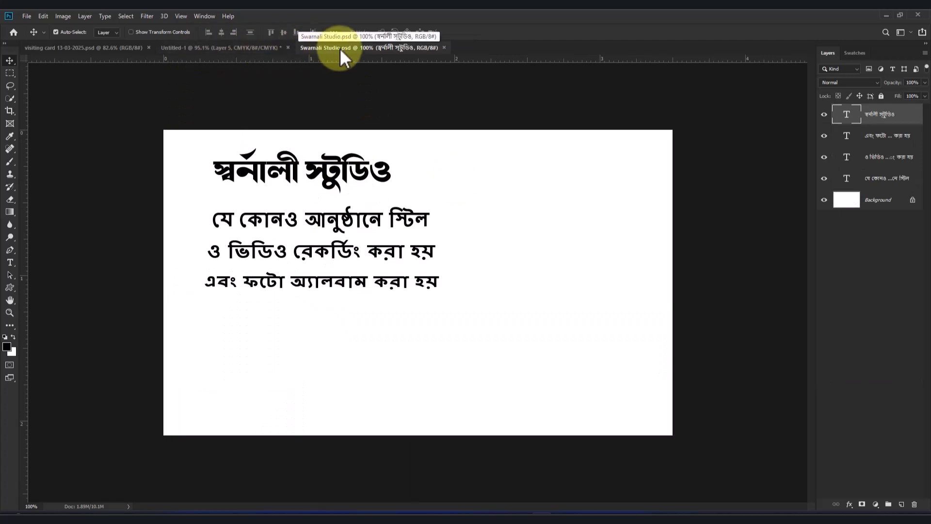
drag(271, 170, 284, 220)
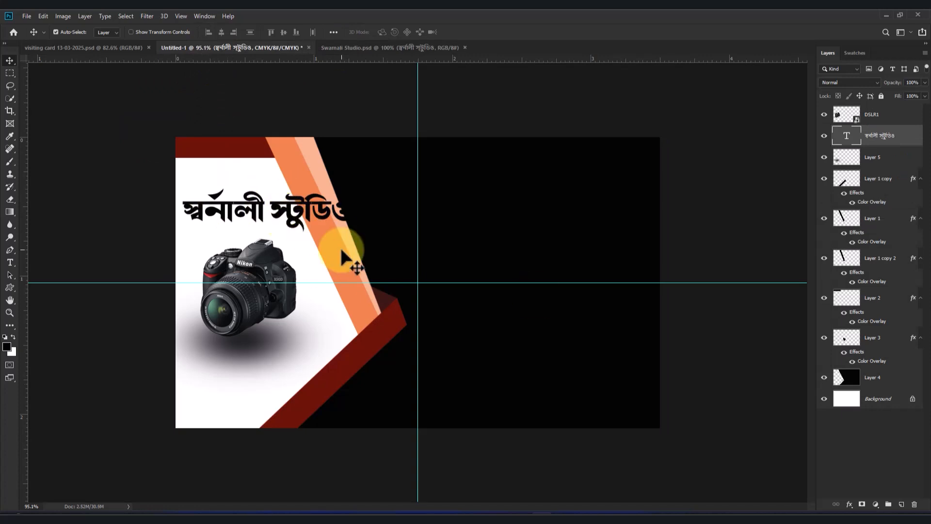
click(849, 505)
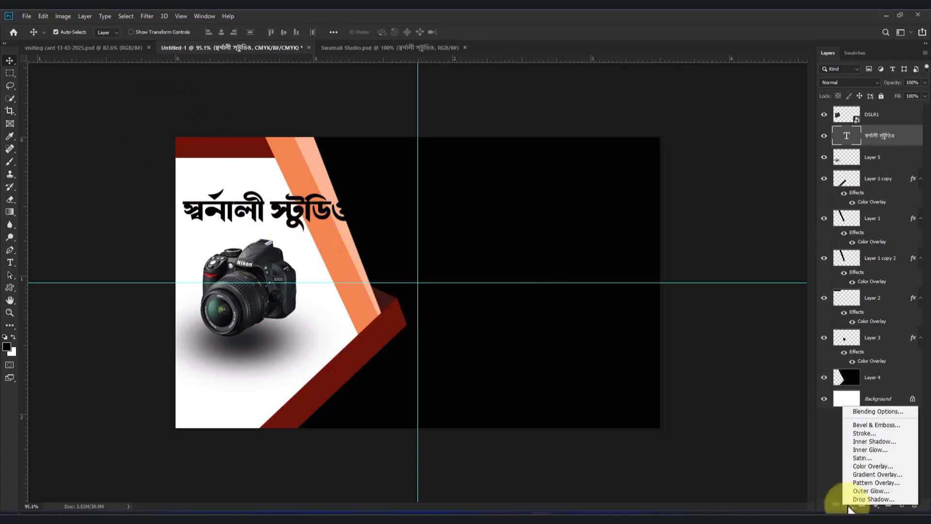
click(873, 466)
click(674, 216)
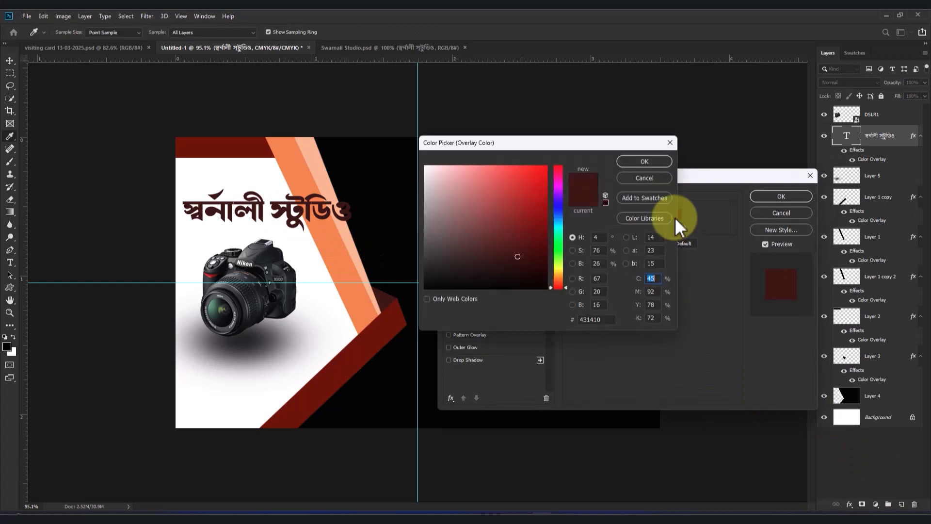
drag(496, 197, 458, 155)
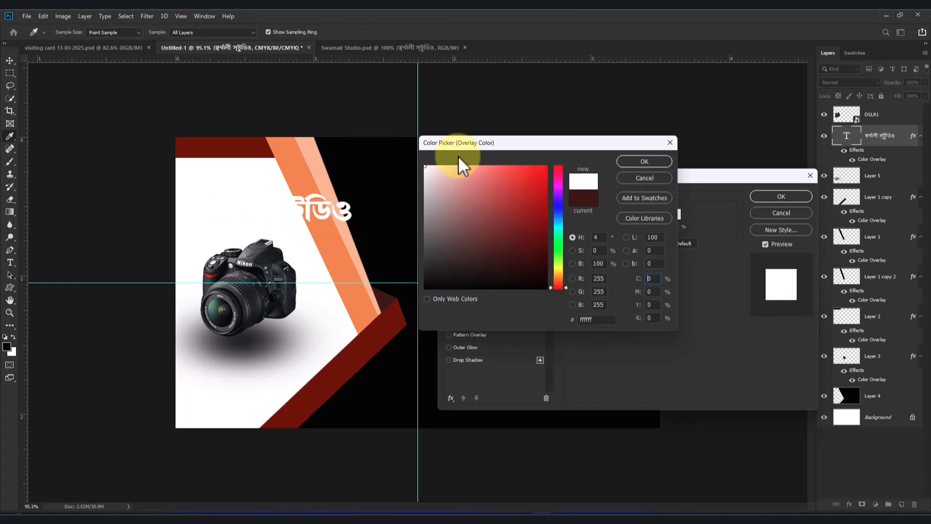
click(642, 161)
click(776, 195)
Move the white title onto the upper part of the black panel and widen it to span most of the panel.
drag(308, 210, 517, 199)
key(ctrl+t)
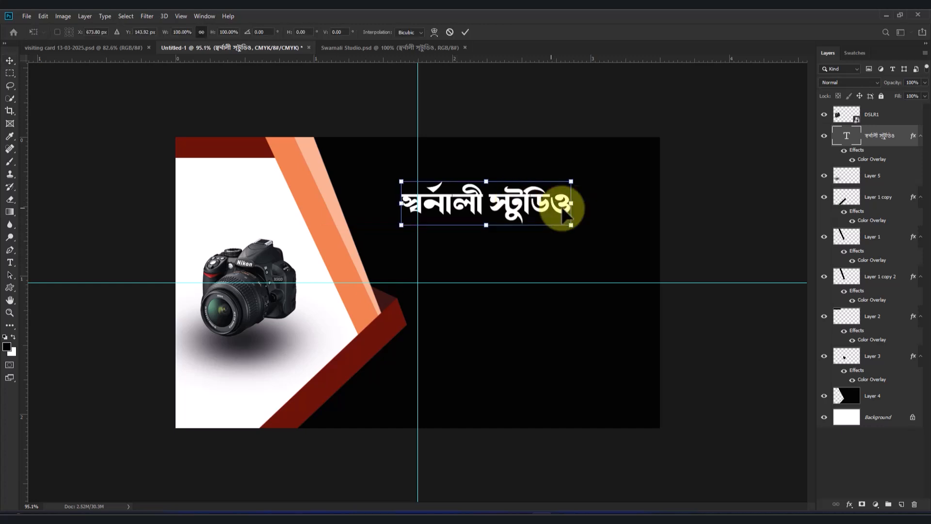
drag(571, 224, 605, 223)
drag(480, 208, 514, 178)
drag(396, 201, 384, 201)
drag(506, 226, 505, 227)
click(466, 32)
Nudge the title slightly upward within the black panel.
key(ctrl+t)
key(Up)
key(Up)
key(Up)
key(Up)
key(Up)
key(Up)
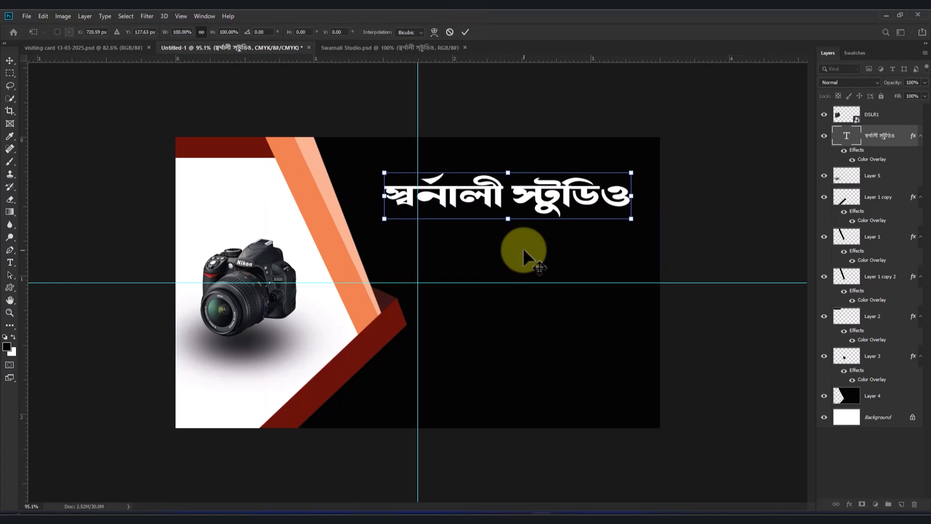
click(465, 32)
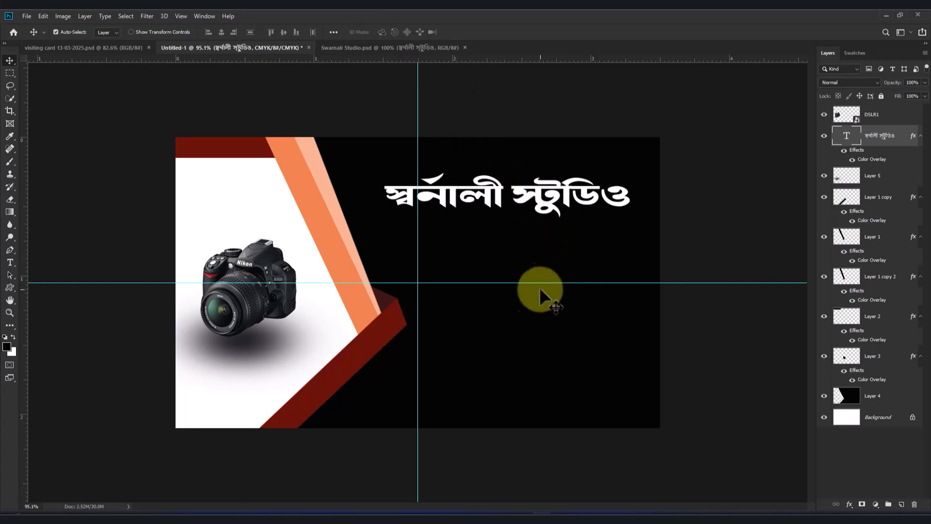
Copy the three service text lines below the title in Swarnali Studio.psd into the visiting card document.
click(398, 45)
drag(350, 217, 316, 213)
click(373, 48)
click(384, 250)
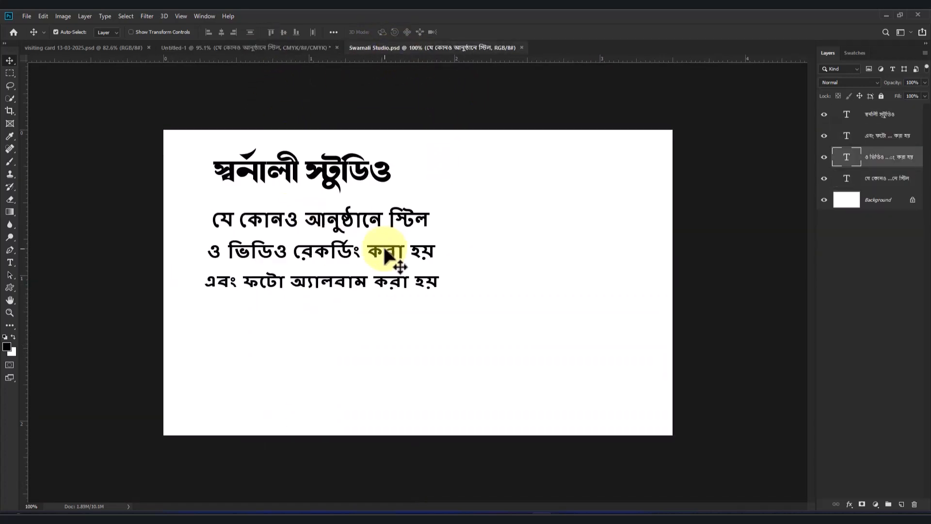
mouse_move(385, 250)
mouse_down()
mouse_move(327, 218)
mouse_move(382, 240)
mouse_up()
click(395, 49)
drag(368, 281, 298, 306)
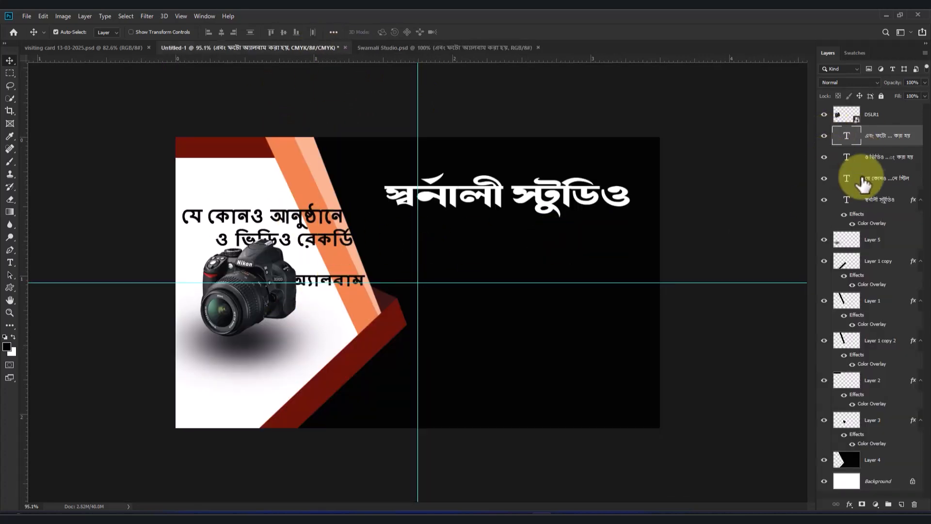
Give the first service line a white Color Overlay and fit it at reduced size below the title on the black panel.
click(863, 179)
click(849, 504)
click(872, 467)
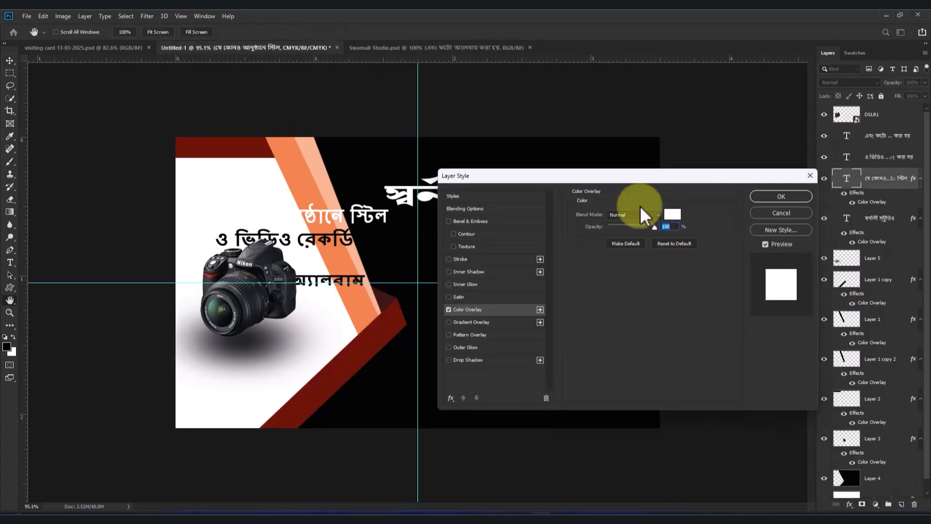
click(758, 196)
drag(342, 216, 617, 262)
key(ctrl+t)
click(465, 32)
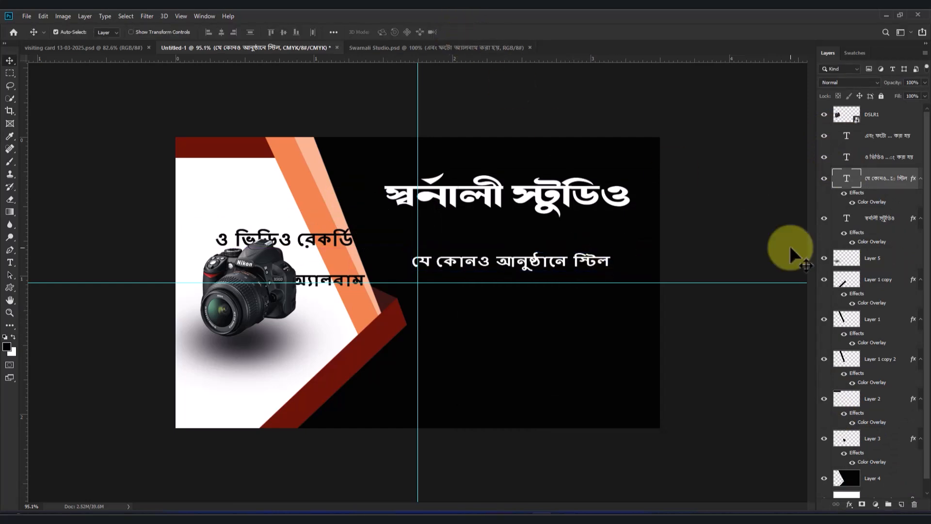
Copy the first service line's layer style to the other two lines and move both below it on the black panel.
right_click(880, 181)
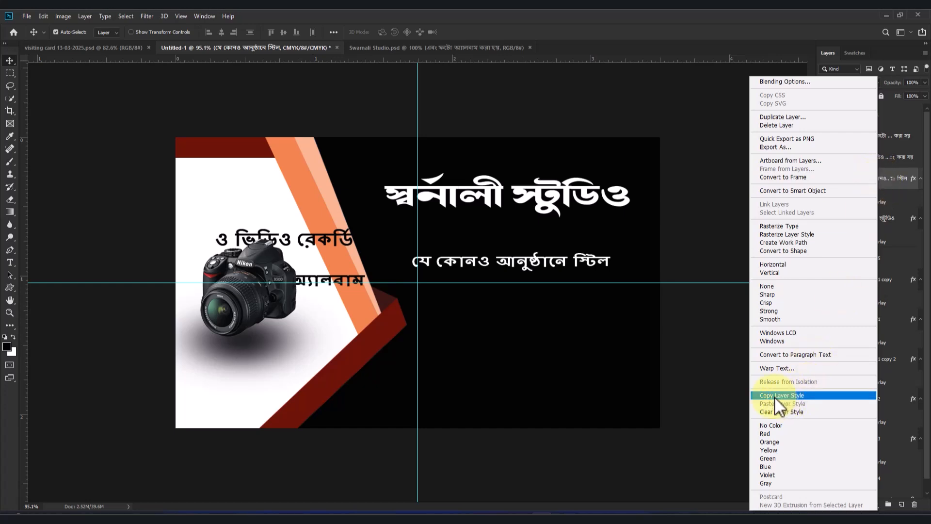
click(805, 394)
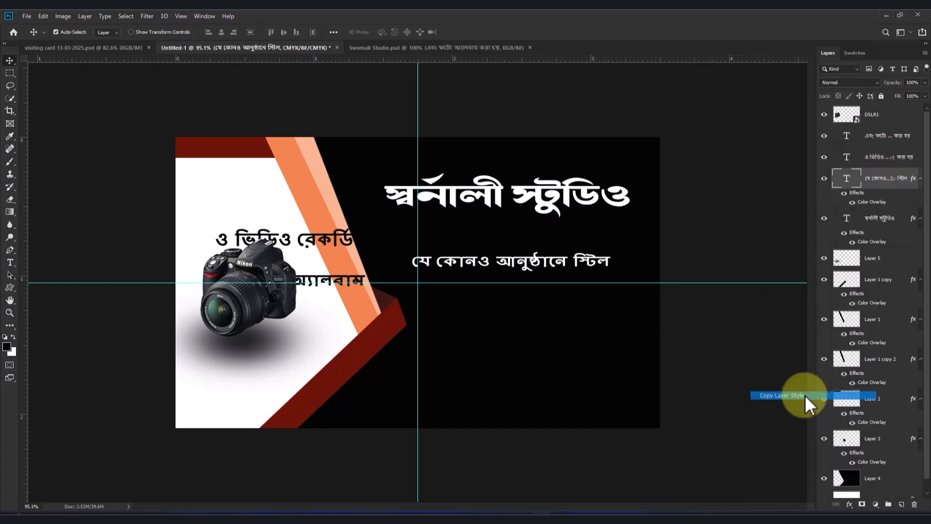
click(890, 165)
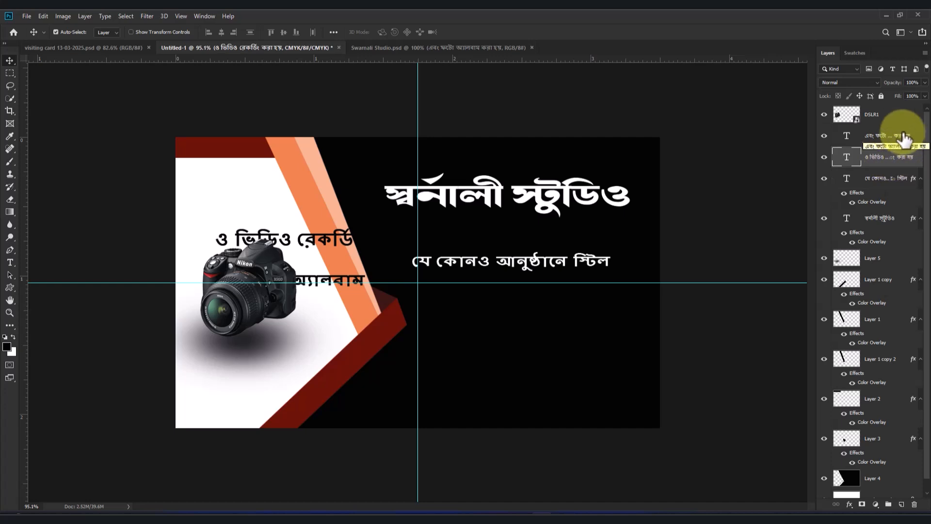
shift+click(898, 141)
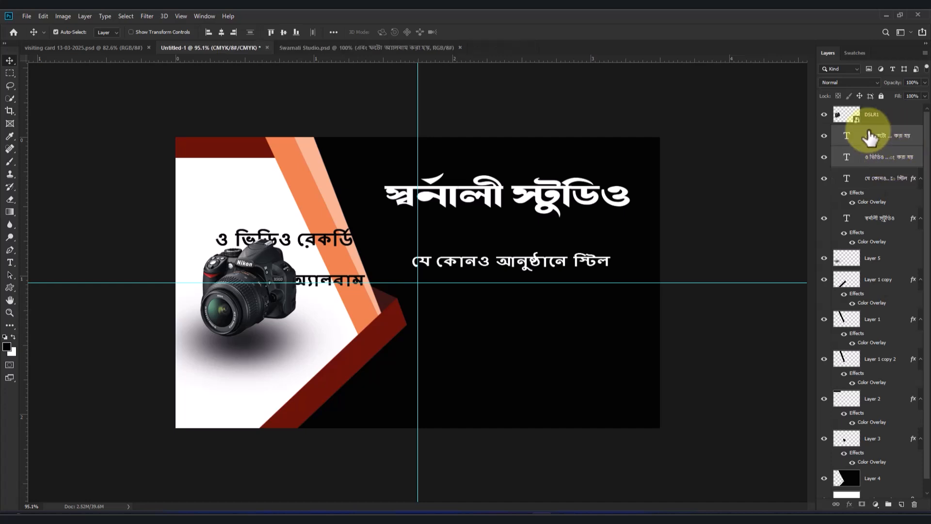
right_click(898, 142)
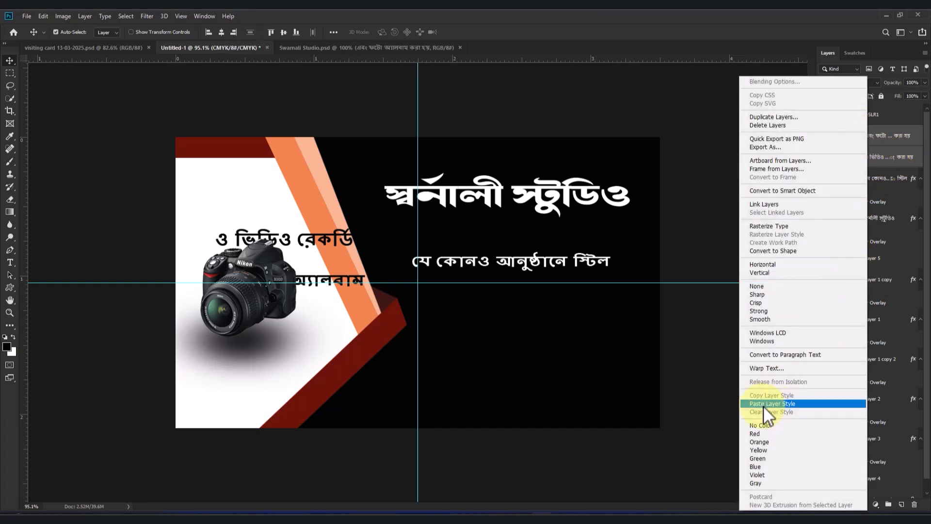
click(798, 403)
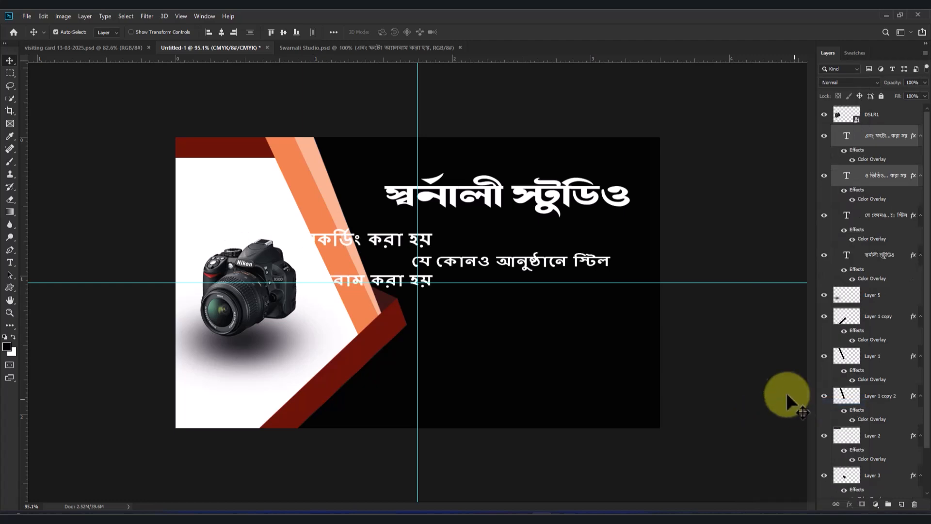
drag(358, 246, 557, 294)
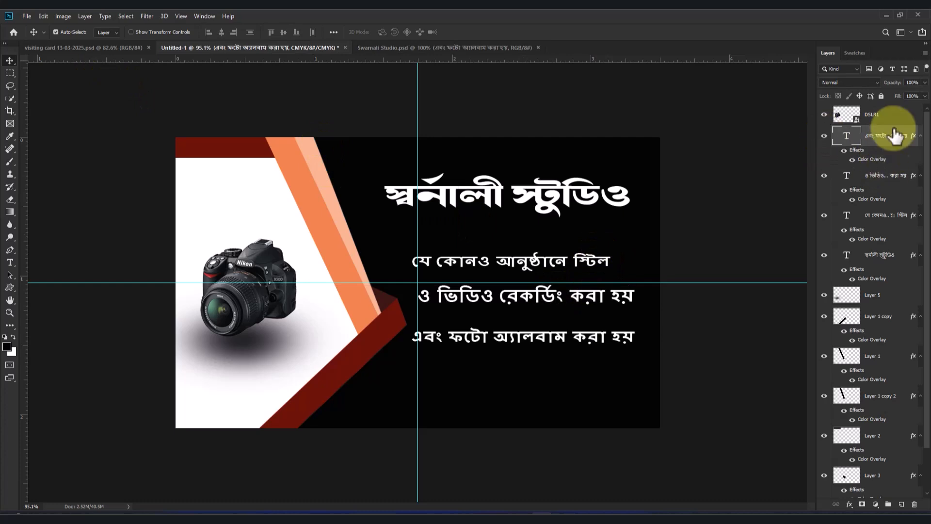
Scale the second service line to about 82% width and 79% height and place it close under the first line.
click(887, 177)
key(ctrl+t)
mouse_move(634, 286)
mouse_down()
mouse_move(607, 288)
mouse_move(621, 291)
mouse_up()
key(shift+Left)
key(shift+Left)
key(shift+Left)
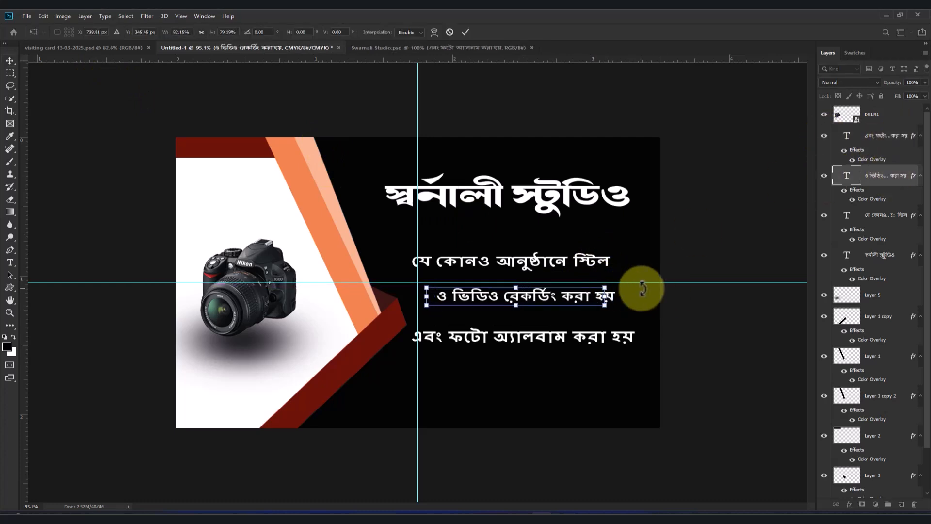
key(shift+Up)
key(shift+Up)
key(shift+Up)
key(shift+Left)
key(shift+Left)
key(Left)
key(Left)
key(Return)
Scale the third service line to about 95% width and 76% height and place it close under the second line.
click(887, 137)
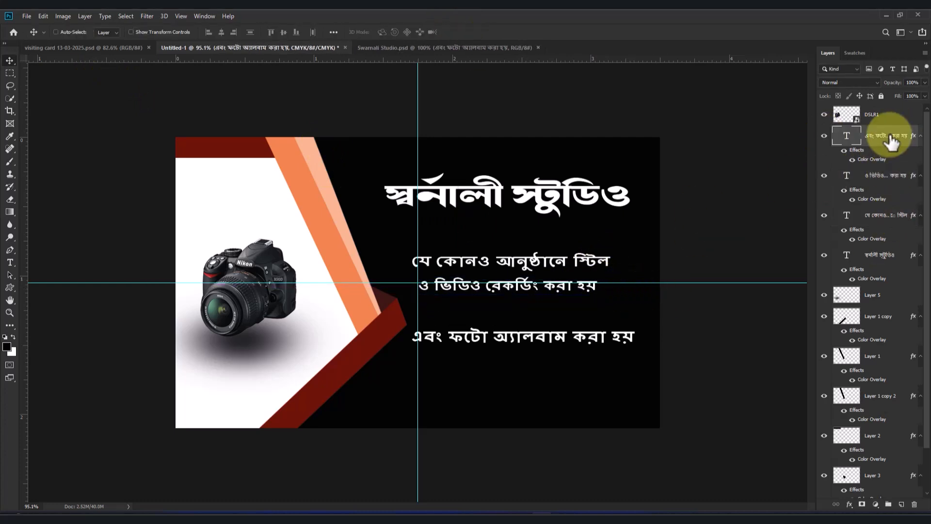
key(ctrl+t)
key(shift+Up)
key(shift+Up)
key(shift+Up)
key(shift+Up)
key(shift+Up)
key(shift+Up)
drag(634, 300, 630, 305)
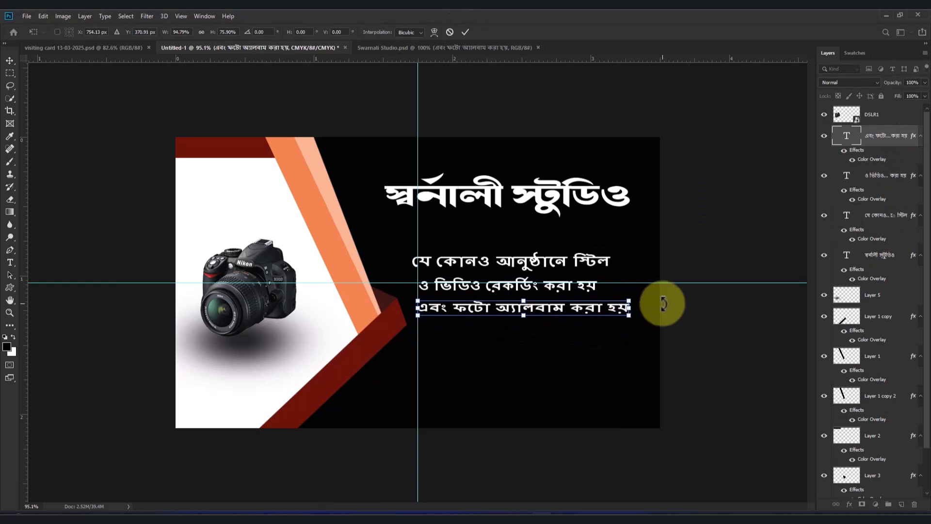
key(Left)
key(shift+Up)
key(Up)
key(Left)
key(Return)
Nudge the first service line right and down to line up its left edge with the two lines below.
click(489, 259)
key(ctrl+t)
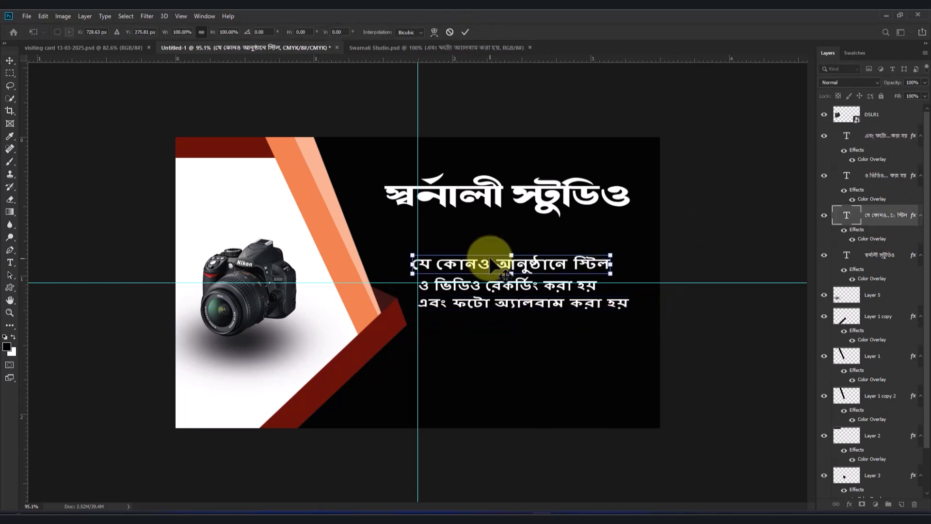
key(shift+Right)
key(shift+Down)
click(466, 33)
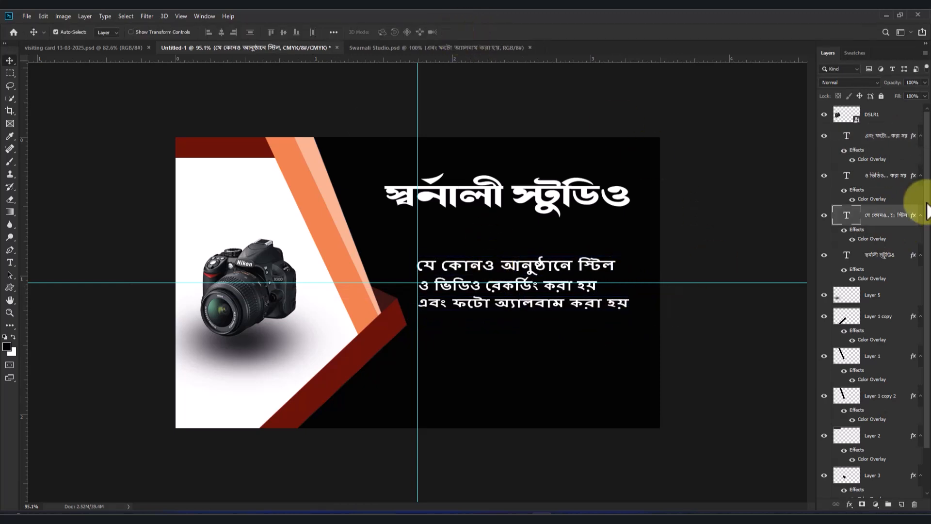
Scale the three service lines together to about 94.5% height, slightly narrower, and shift the studio name slightly right.
shift+click(899, 177)
shift+click(894, 135)
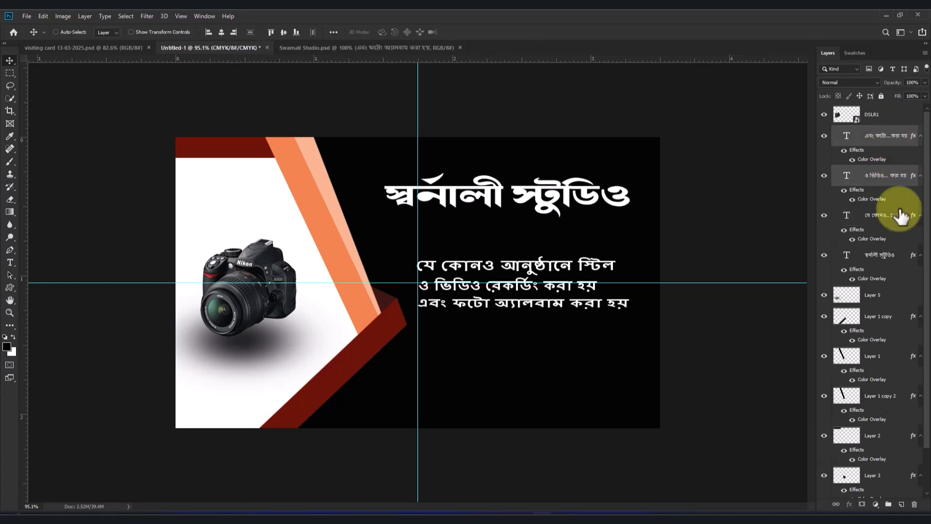
key(ctrl+t)
drag(629, 258, 528, 251)
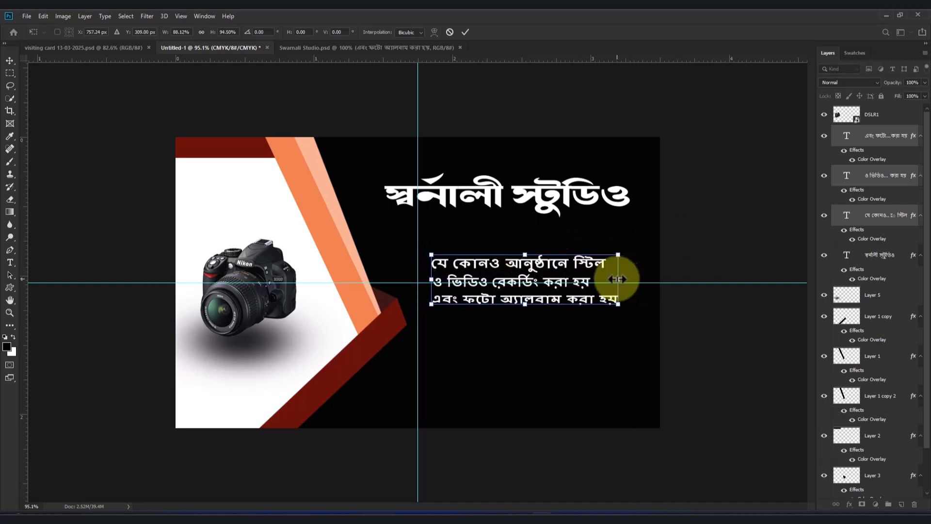
drag(617, 280, 629, 280)
click(465, 32)
drag(500, 203, 508, 203)
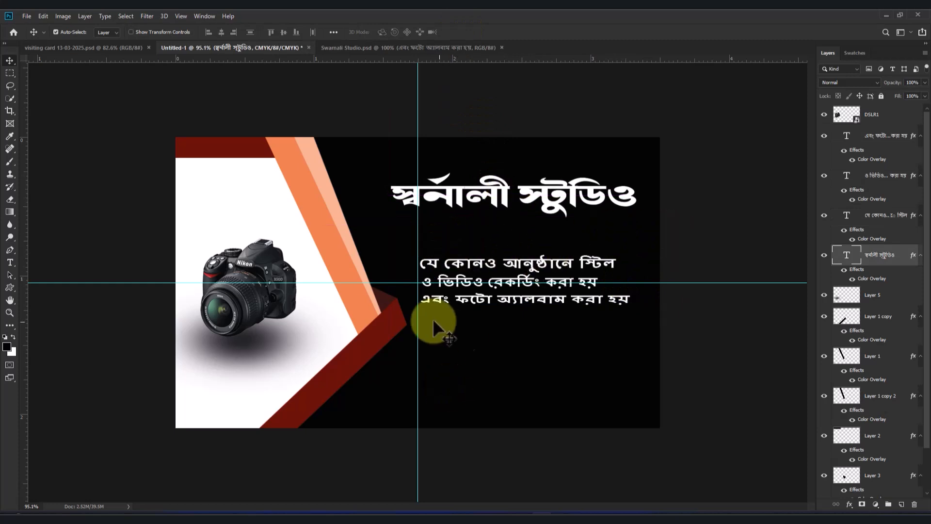
Draw a white framed floral custom shape about 106 x 83 px below the service lines and add a new layer above it.
click(9, 287)
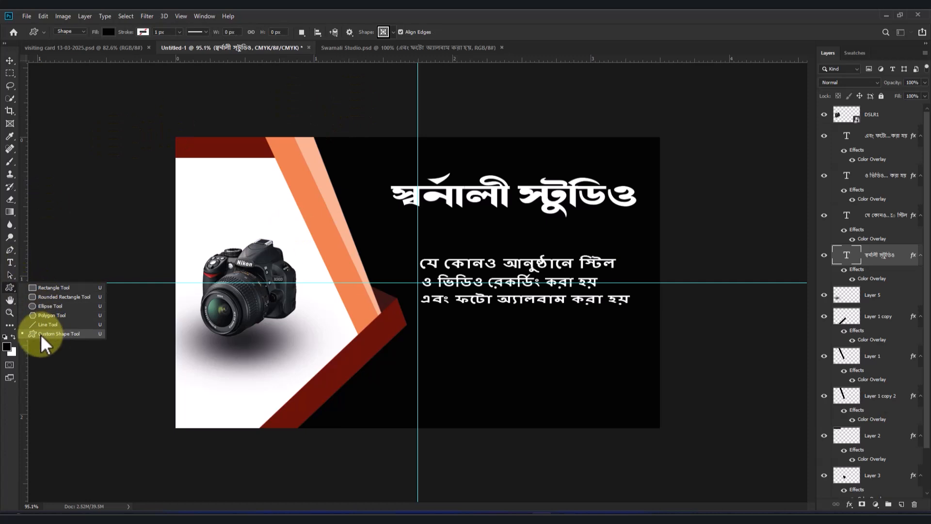
click(71, 334)
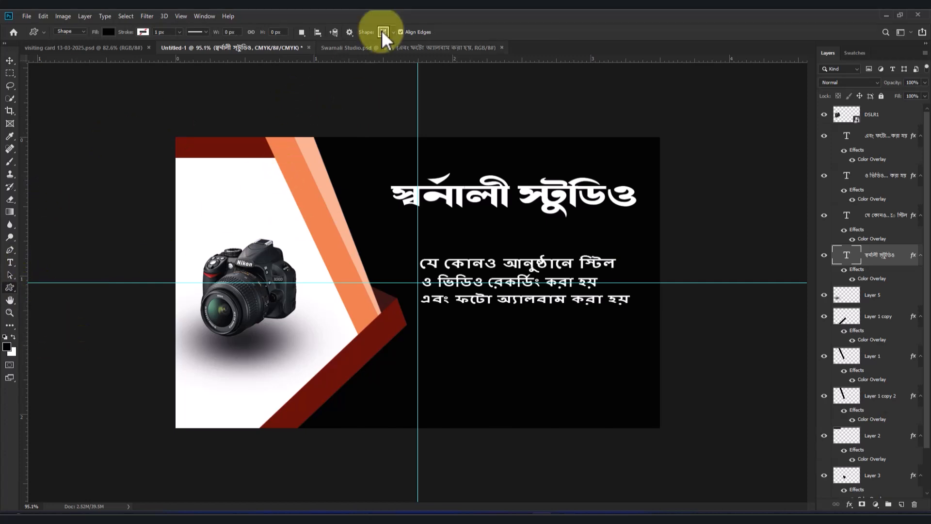
click(394, 33)
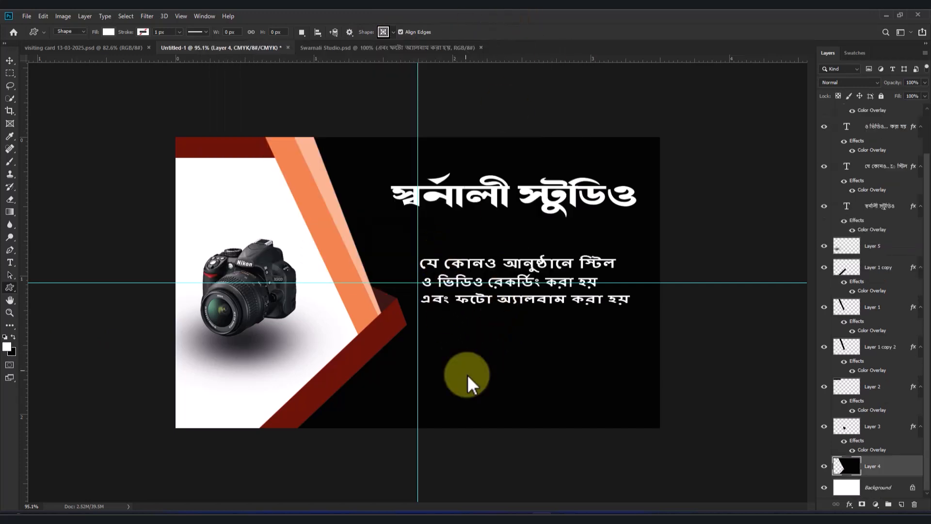
drag(460, 330, 509, 367)
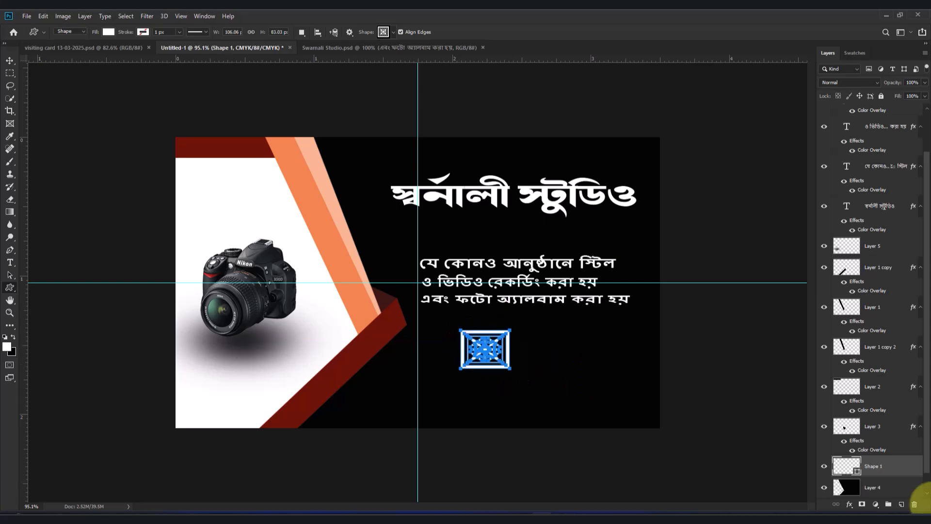
scroll(927, 455, down, 2)
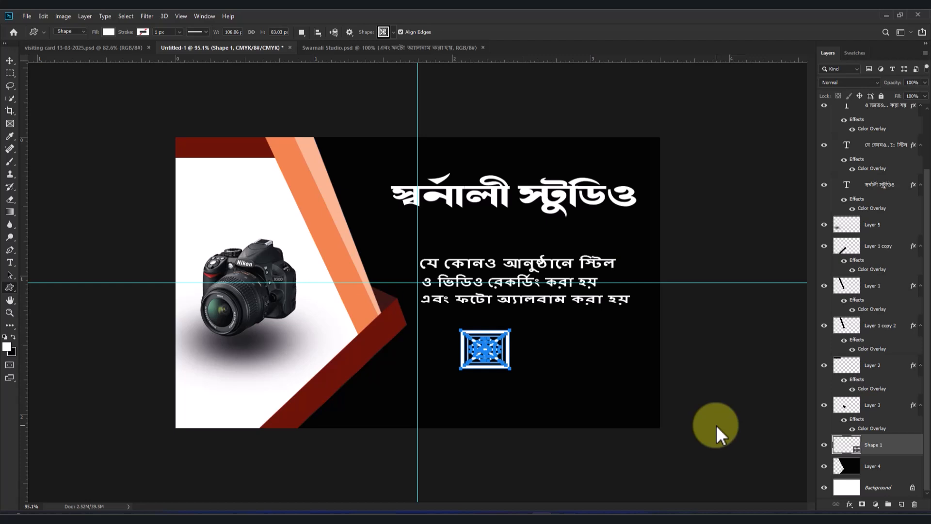
key(ctrl+shift+n)
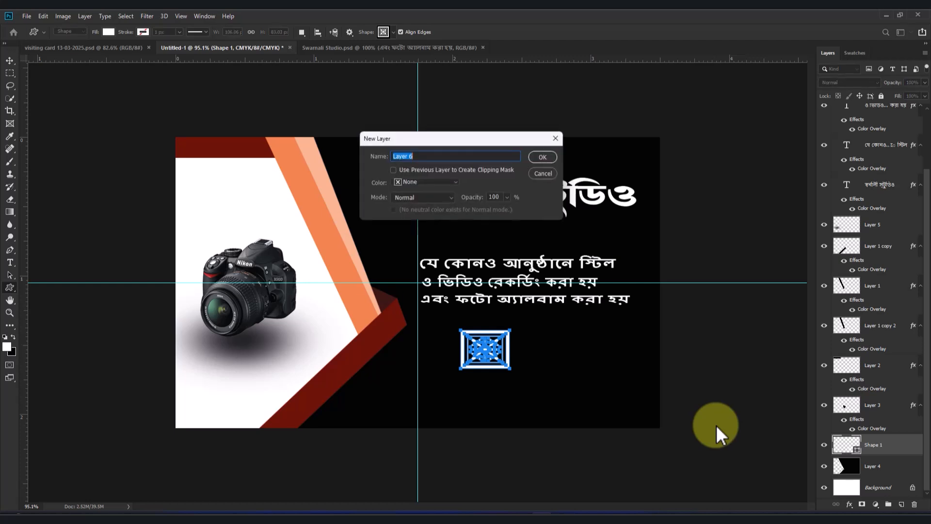
key(Return)
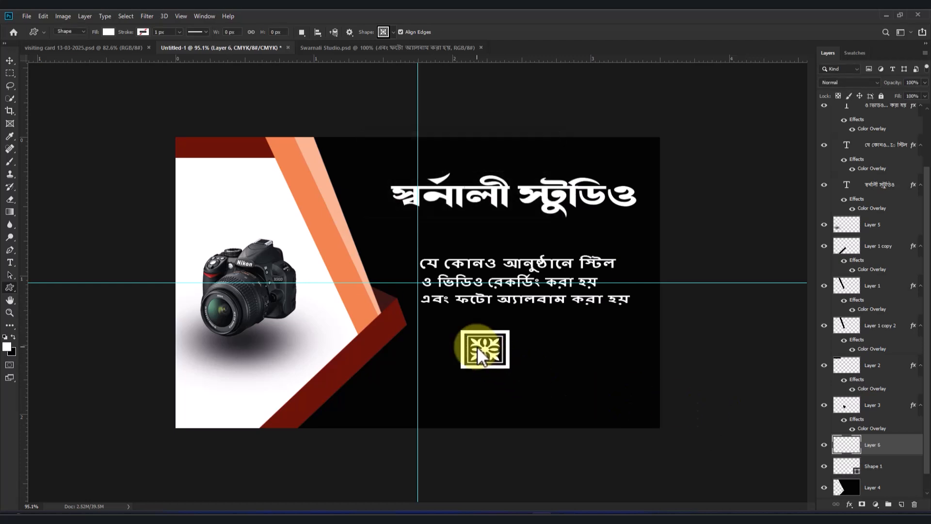
Scale the ornament on Layer 6 to 25% width and about 28% height and place it under the start of the studio name.
click(10, 61)
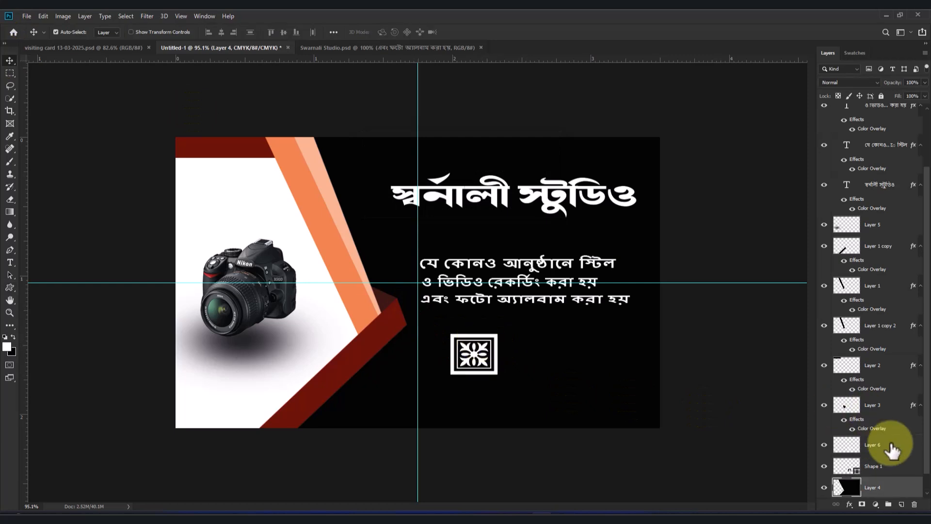
drag(473, 350, 404, 235)
key(ctrl+t)
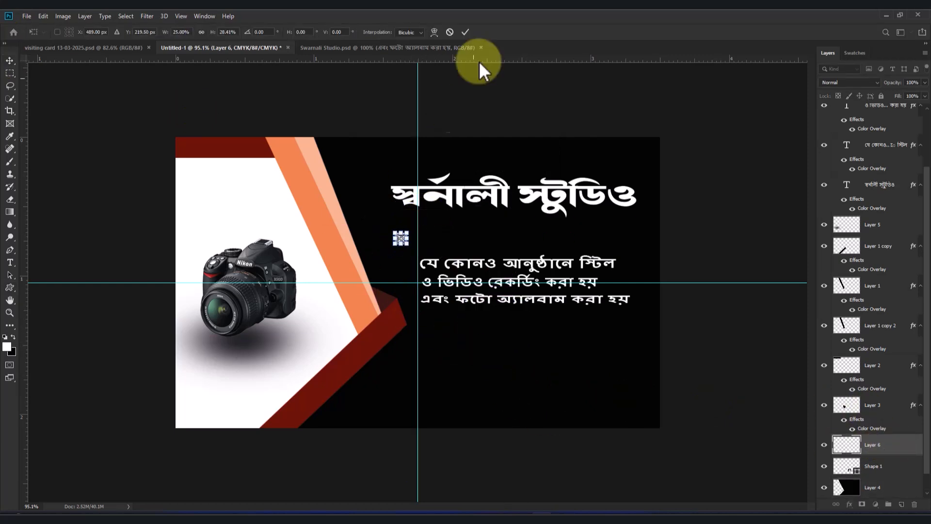
click(465, 32)
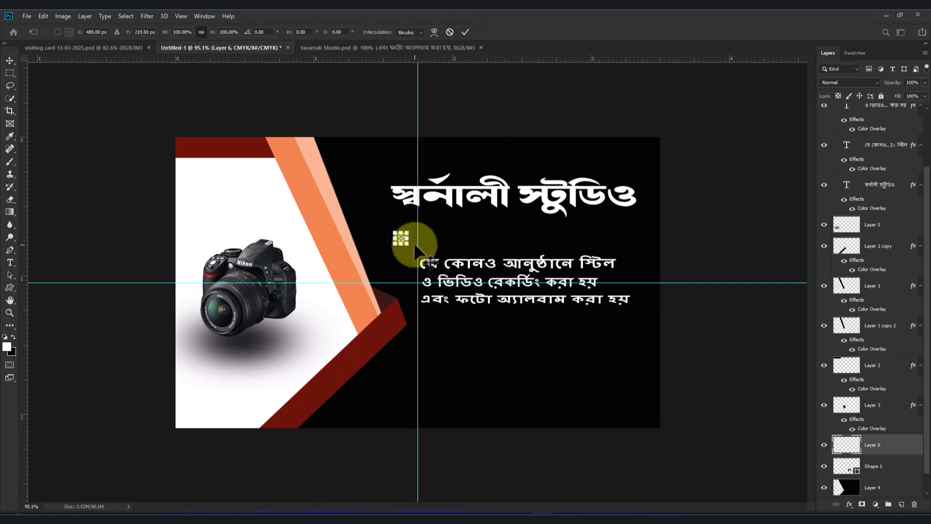
Duplicate the small ornament tile twice into an evenly spaced row of three and nudge the first tile closer to its neighbour.
drag(406, 239, 430, 228)
scroll(420, 247, up, 2)
key(ctrl+t)
scroll(428, 222, up, 4)
key(ctrl+t)
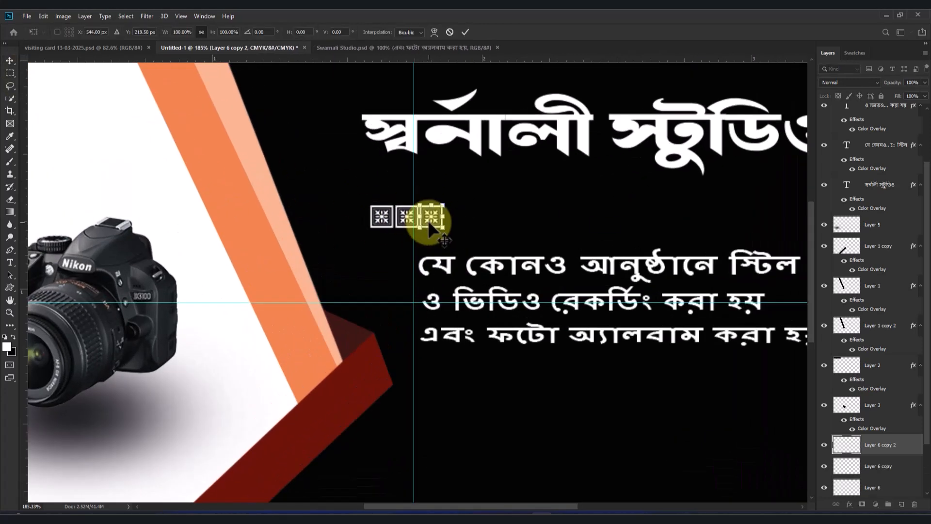
click(465, 32)
scroll(414, 216, down, 3)
click(413, 217)
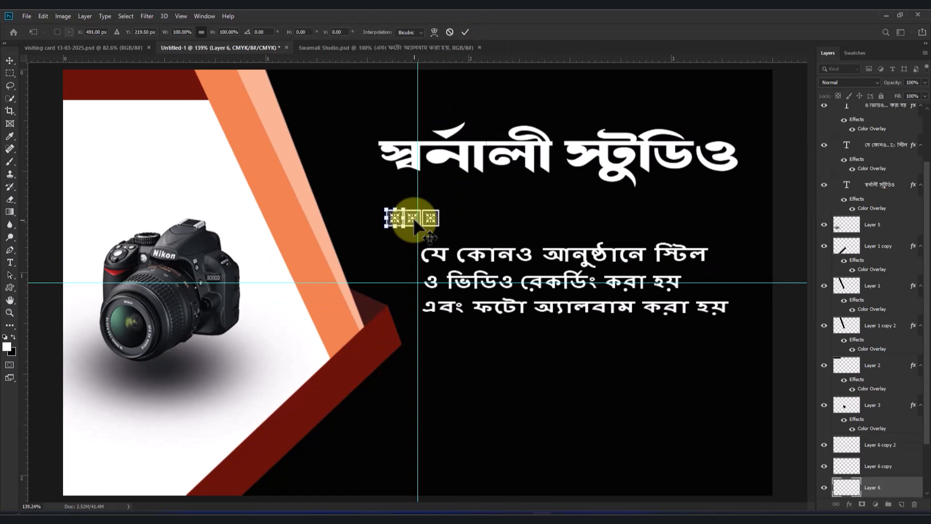
click(433, 215)
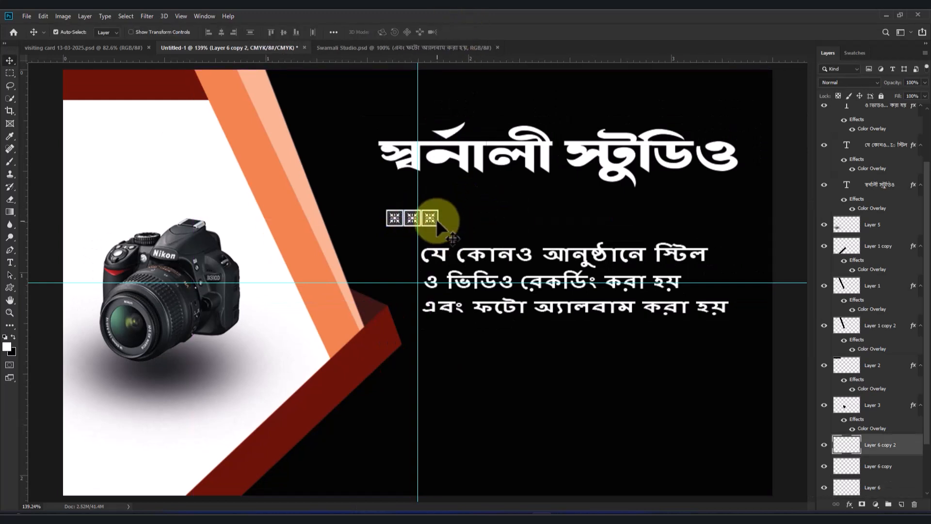
Add three more tile copies to the row, level the last one with the others, and merge all six tiles into one layer.
drag(436, 218, 461, 219)
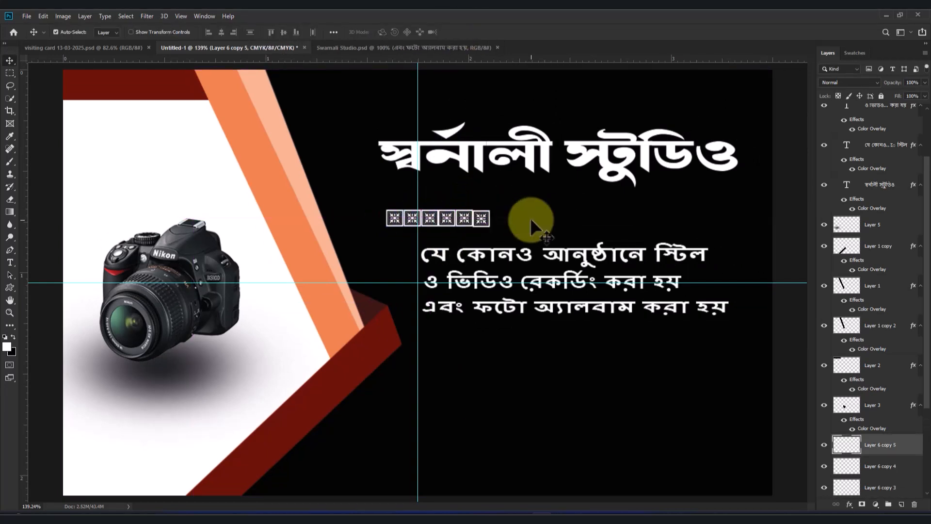
key(ctrl+t)
key(Up)
click(460, 33)
scroll(918, 315, down, 3)
ctrl+click(904, 341)
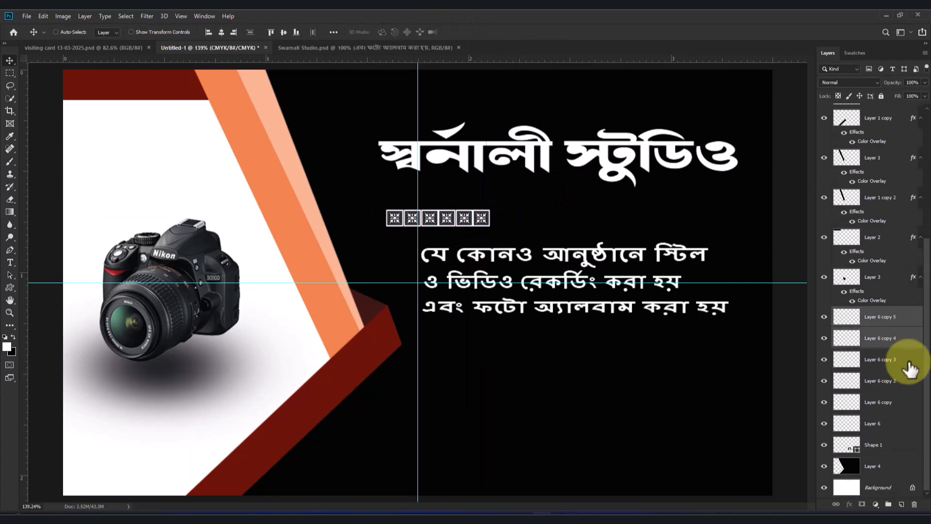
shift+click(909, 423)
key(ctrl+e)
Duplicate the six-tile strip twice end to end beneath the studio name and merge the three strips into one layer.
drag(432, 217, 665, 220)
key(ctrl+t)
key(Up)
click(460, 33)
key(ctrl+t)
click(465, 32)
scroll(671, 243, down, 2)
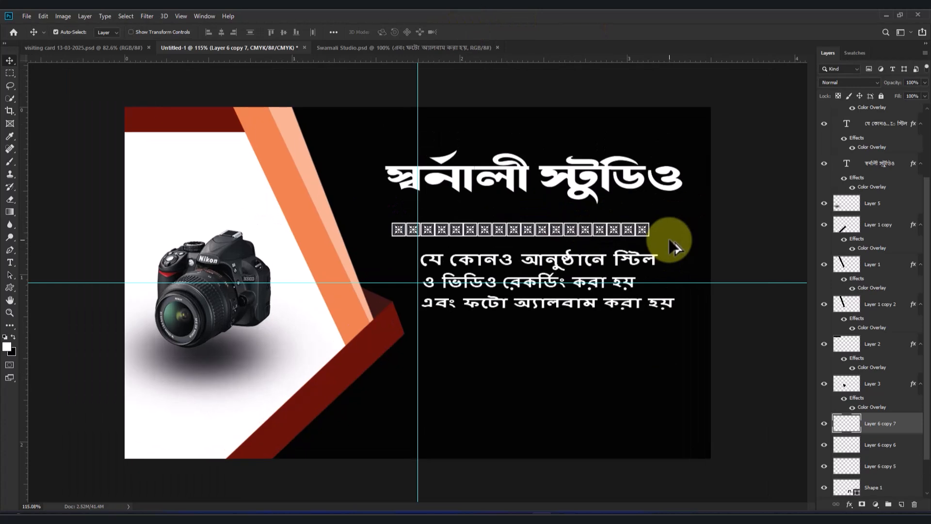
drag(927, 216, 927, 286)
shift+click(900, 428)
key(ctrl+e)
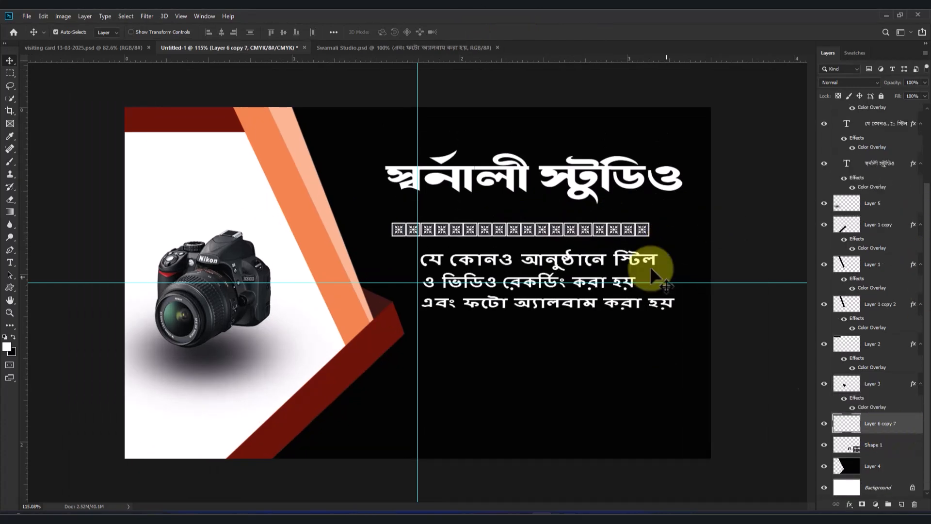
Copy the ornament strip below the third service line and move the original down close above the first service line.
drag(548, 230, 573, 330)
click(550, 227)
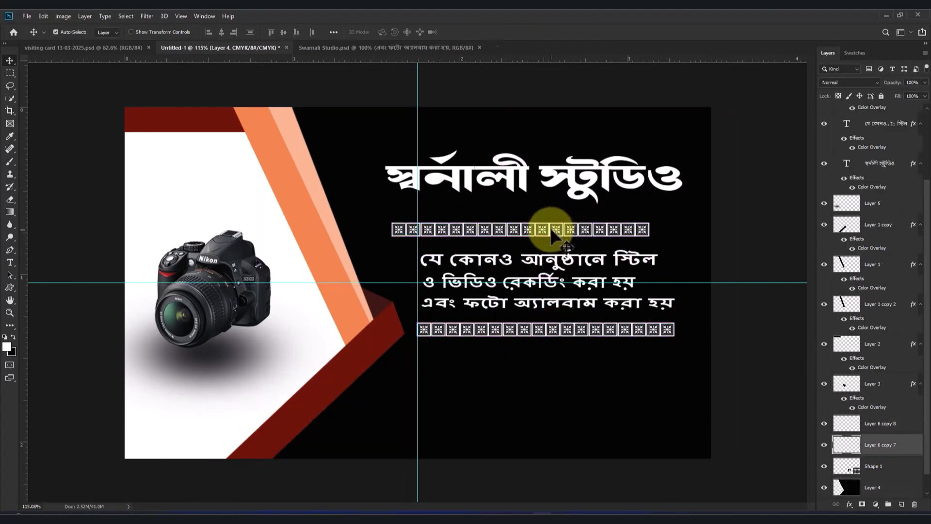
key(ctrl+t)
drag(551, 229, 556, 239)
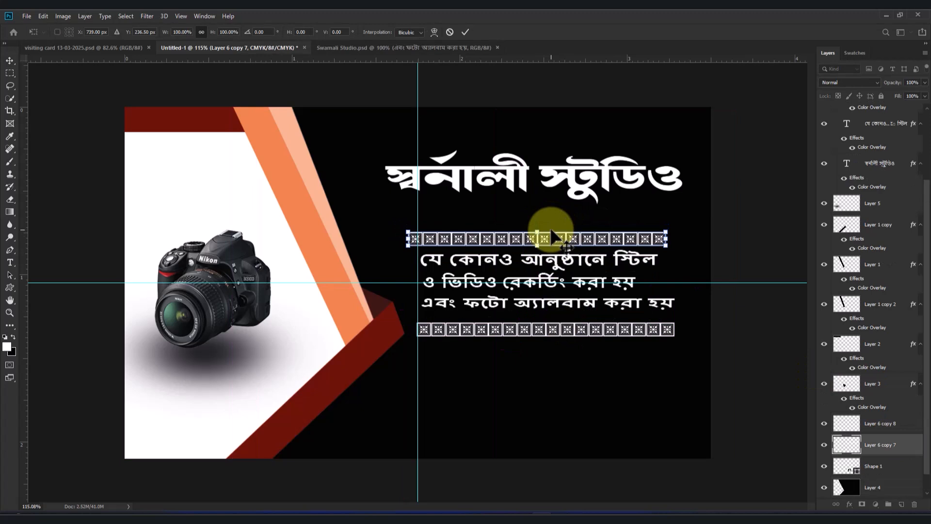
key(Return)
Try to widen the lower ornament strip to about 105% and bring it closer under the service lines.
click(557, 334)
key(ctrl+t)
drag(557, 334, 556, 331)
drag(674, 326, 683, 325)
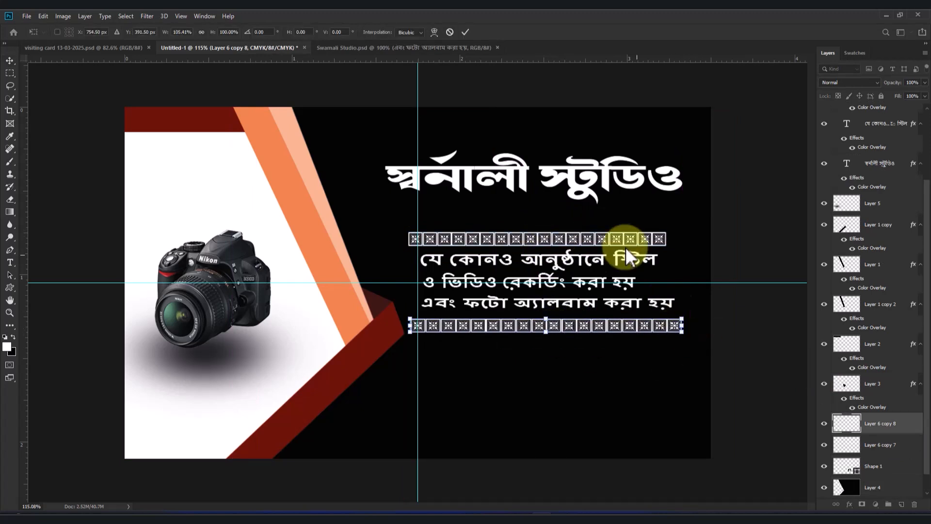
key(Return)
ctrl+click(629, 238)
key(ctrl+r)
key(ctrl+r)
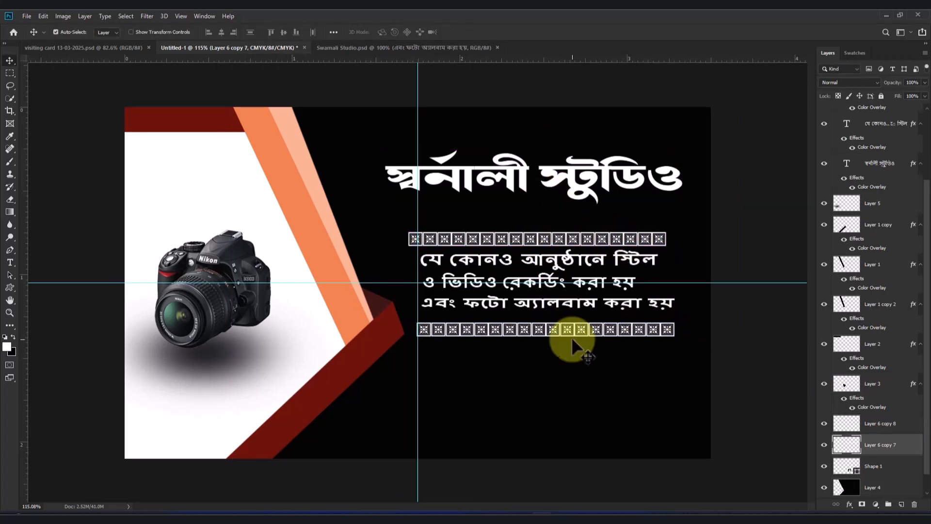
Move the lower ornament strip slightly up towards the third service line.
ctrl+click(572, 334)
key(ctrl+t)
key(Return)
Widen the upper ornament strip to about 101% and nudge it right to line up better with the service lines.
click(872, 444)
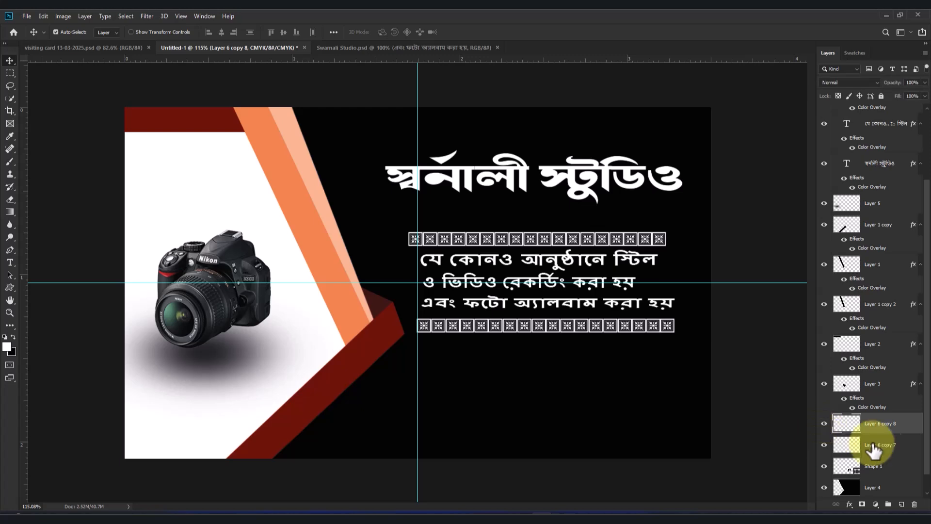
key(ctrl+t)
drag(665, 238, 670, 239)
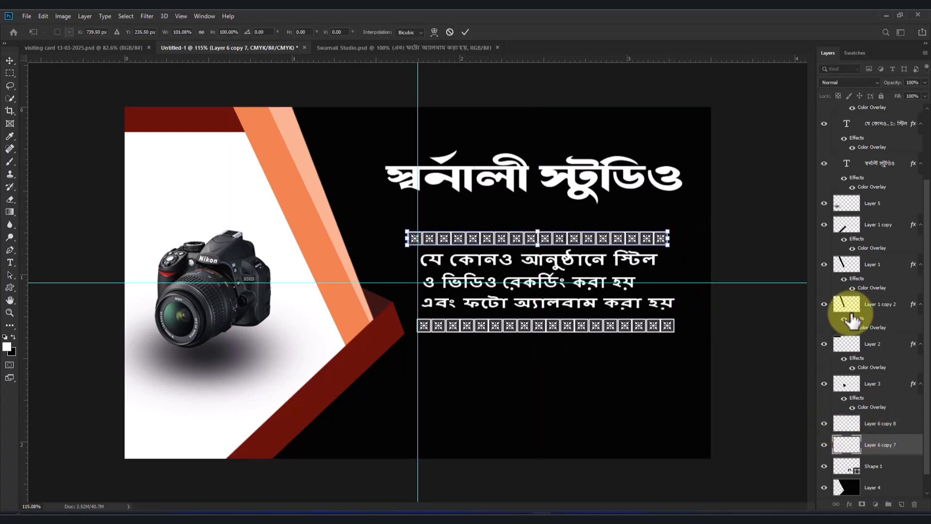
key(Right)
key(Right)
key(Right)
key(Right)
key(Right)
key(Right)
key(Right)
click(463, 34)
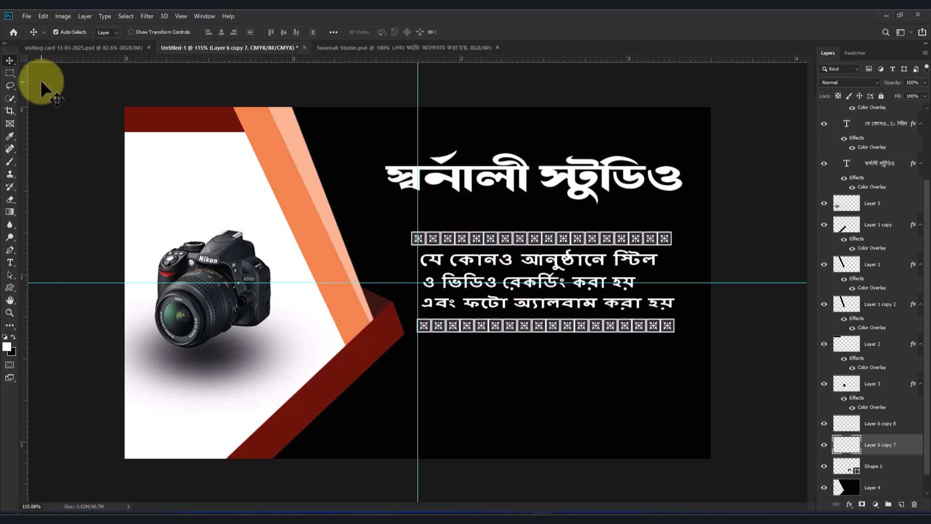
Fade the left end of the upper ornament strip and the right end of the lower one with a 66% opacity Eraser.
right_click(10, 202)
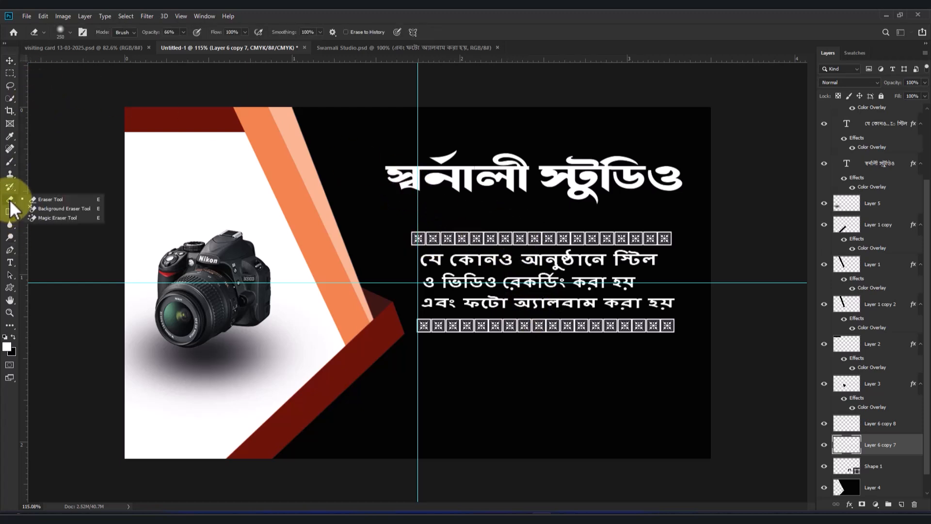
click(55, 200)
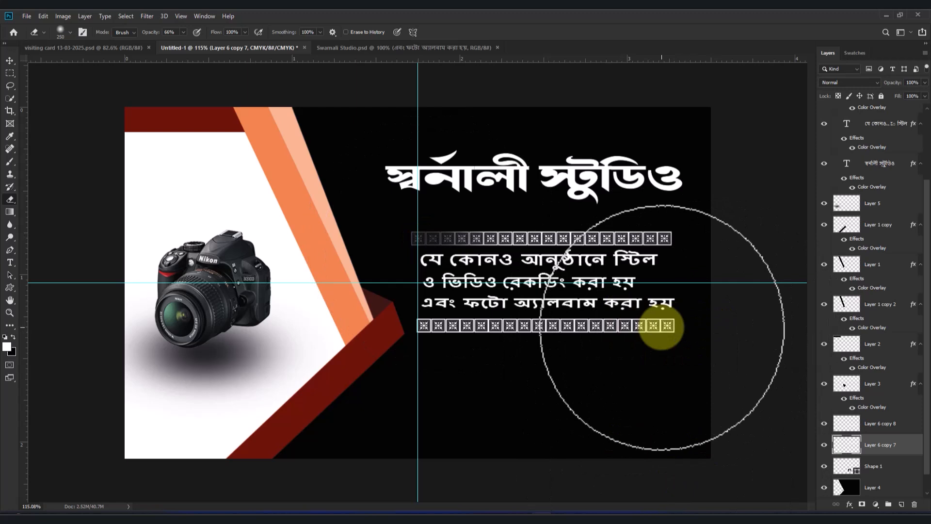
click(885, 468)
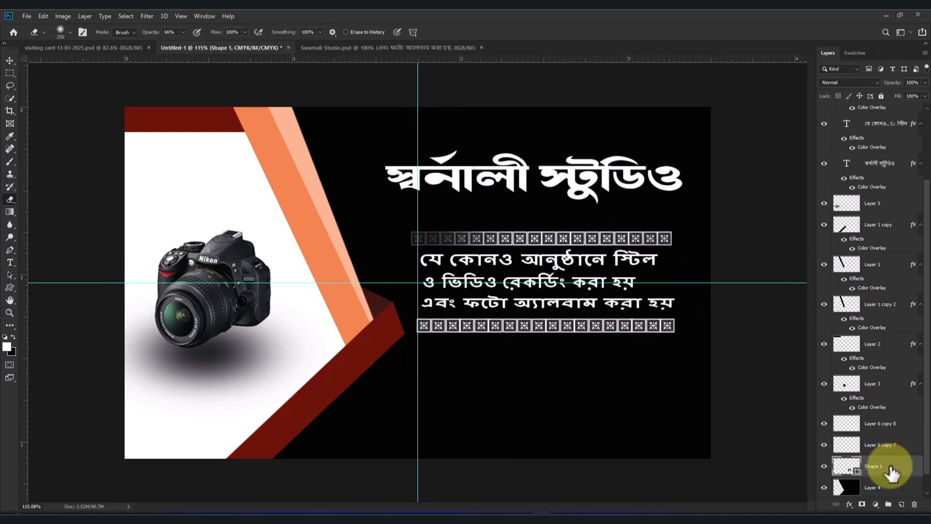
click(896, 426)
click(669, 336)
click(671, 325)
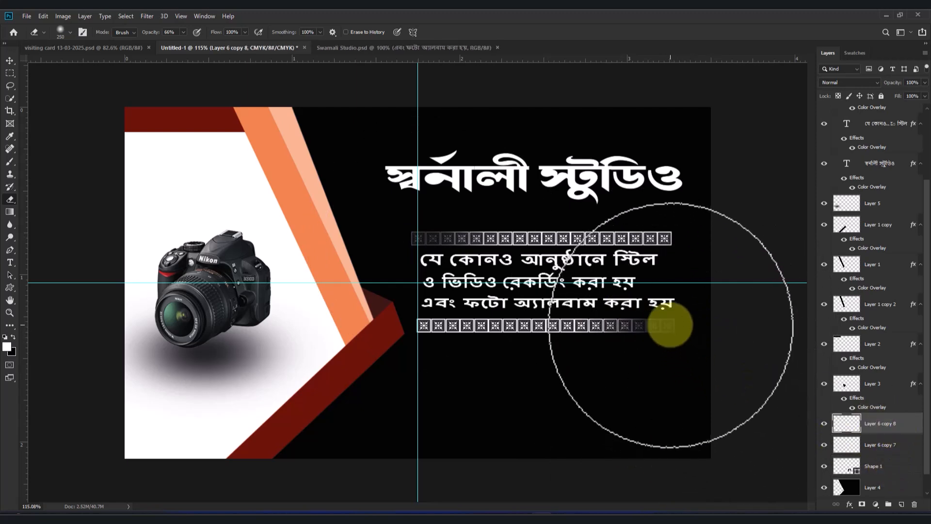
click(888, 444)
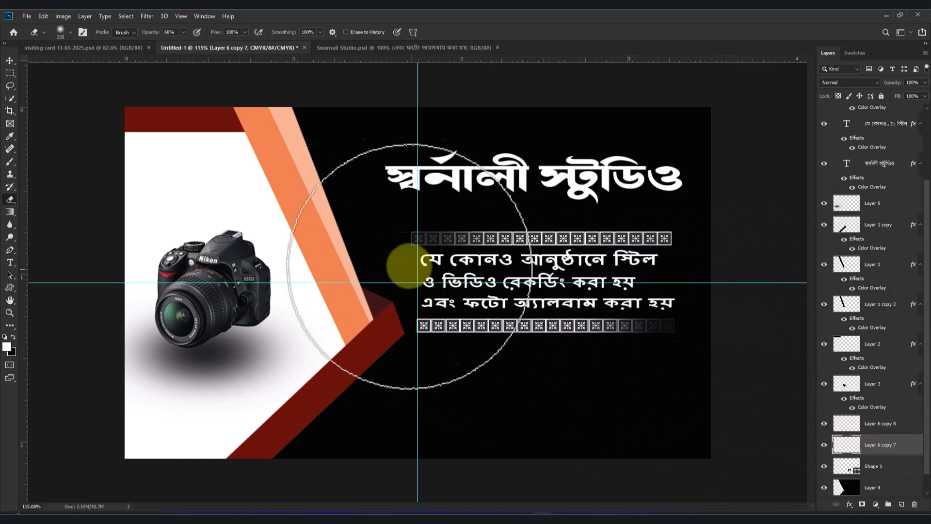
click(408, 238)
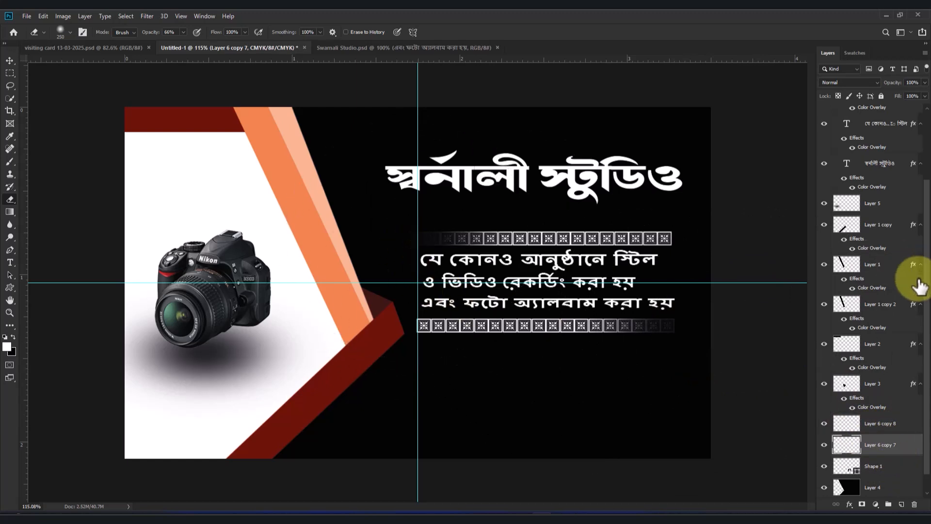
key(v)
click(497, 314)
scroll(499, 317, down, 2)
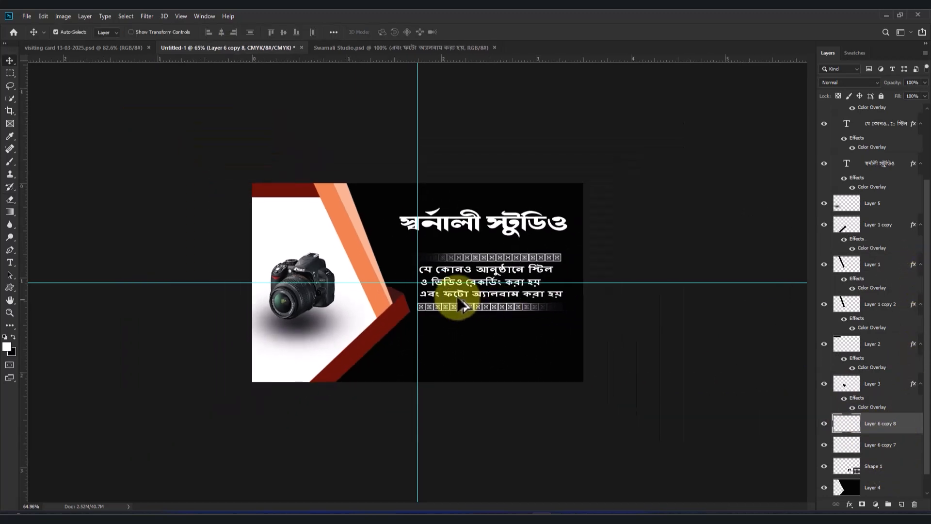
scroll(461, 277, up, 1)
scroll(462, 281, up, 1)
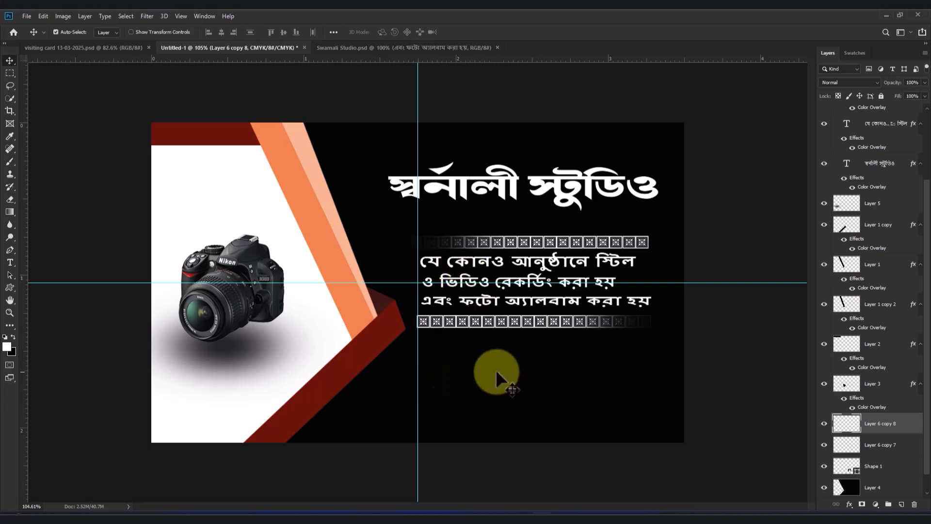
Place the Call 01 image as an embedded icon, shrunk and positioned below the lower ornament strip.
click(26, 16)
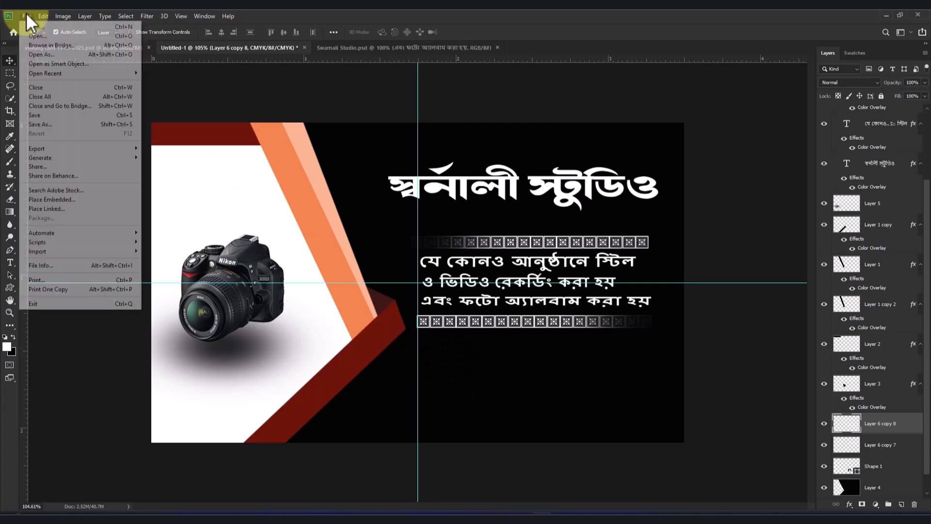
click(52, 199)
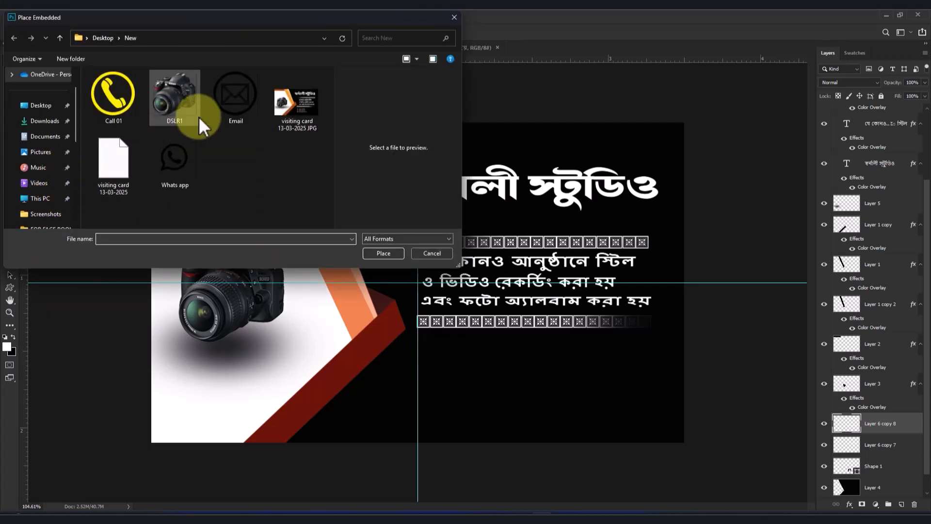
click(127, 106)
click(392, 252)
drag(258, 123, 453, 367)
click(370, 32)
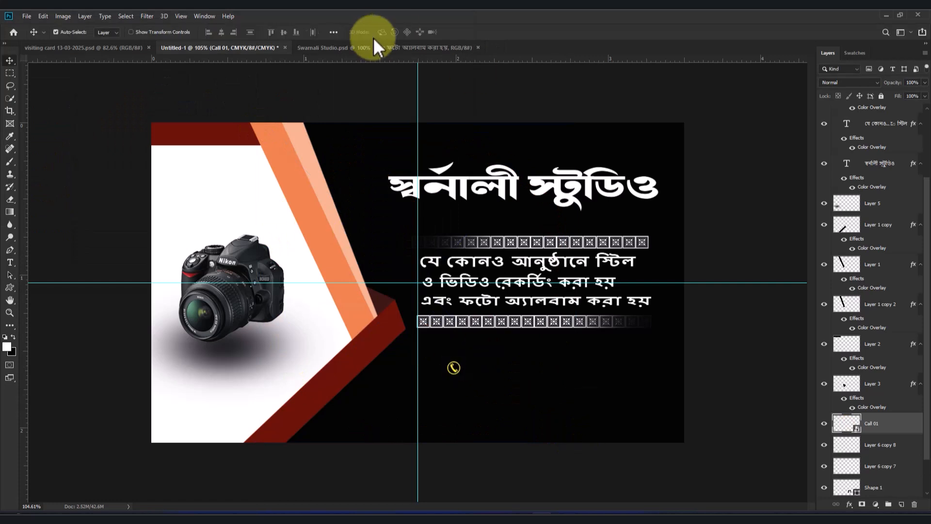
Place the Email image as an embedded icon, scaled to about 1.06% on the white area below the camera.
click(26, 16)
click(52, 200)
click(234, 104)
click(384, 253)
drag(577, 441, 347, 212)
drag(302, 168, 224, 384)
drag(178, 340, 256, 417)
drag(262, 423, 240, 382)
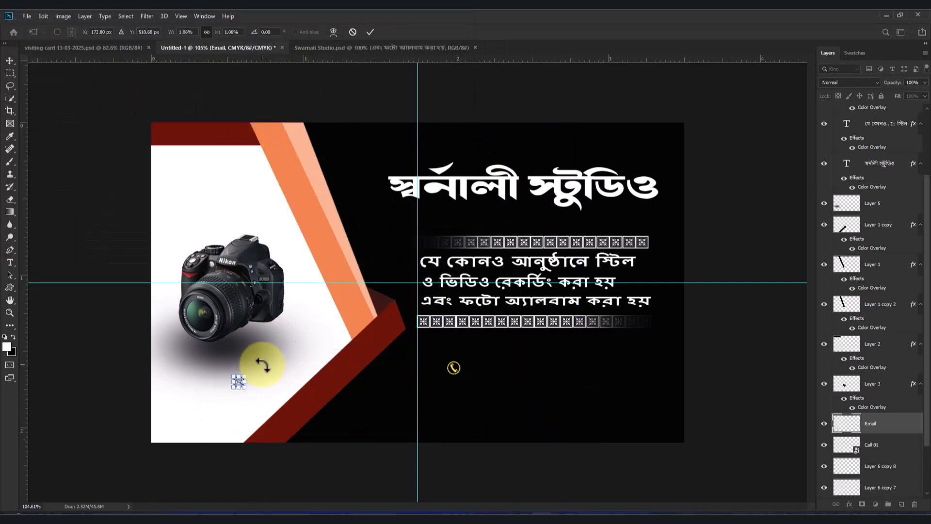
click(370, 32)
Place the Whats app image as an embedded icon, scaled to about 1.22% just below the email icon.
click(27, 16)
click(52, 199)
click(175, 163)
click(391, 252)
drag(258, 123, 291, 355)
drag(269, 338, 239, 405)
click(370, 32)
Apply a yellow swatch Color Overlay to the WhatsApp icon.
click(849, 503)
click(871, 466)
click(672, 214)
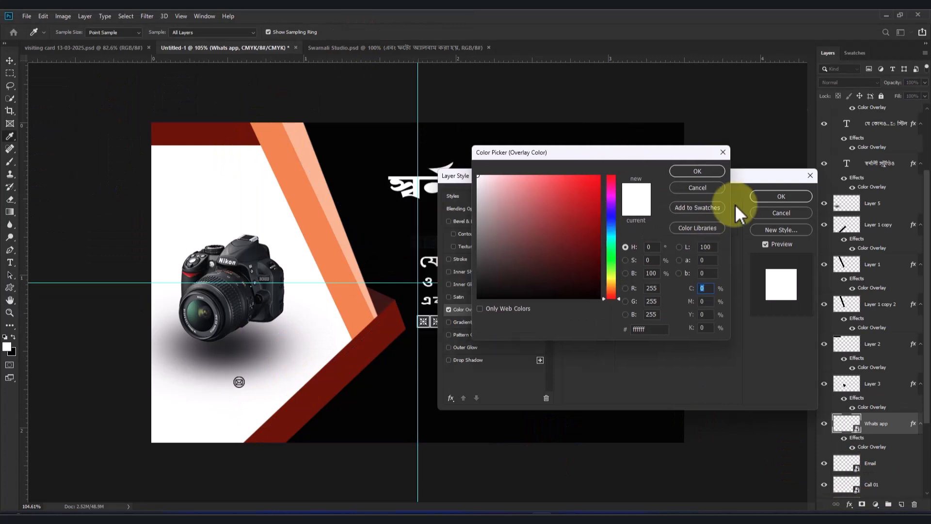
click(854, 53)
click(830, 83)
click(713, 170)
click(780, 196)
Move the WhatsApp icon onto the black area directly below the call icon.
key(ctrl+t)
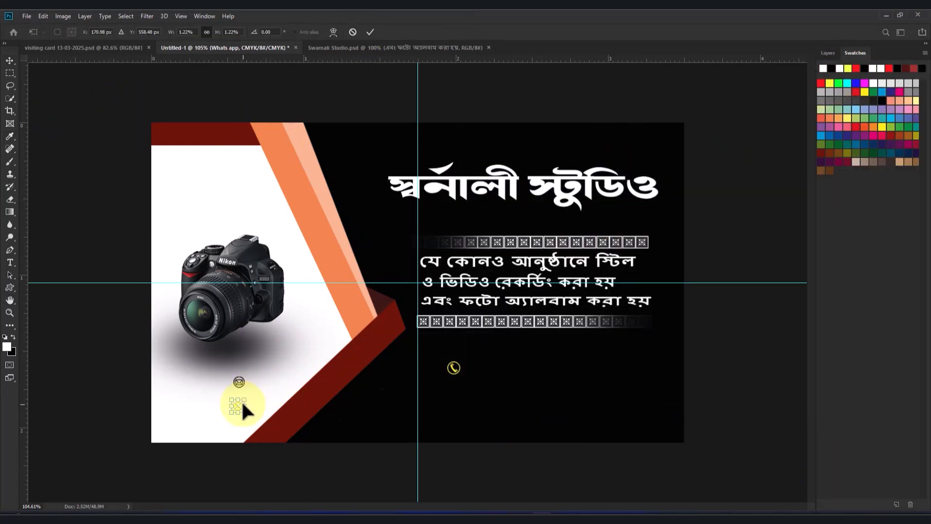
drag(244, 410, 460, 392)
click(370, 32)
Copy the WhatsApp icon's yellow overlay layer style onto the Email layer.
click(241, 383)
click(827, 53)
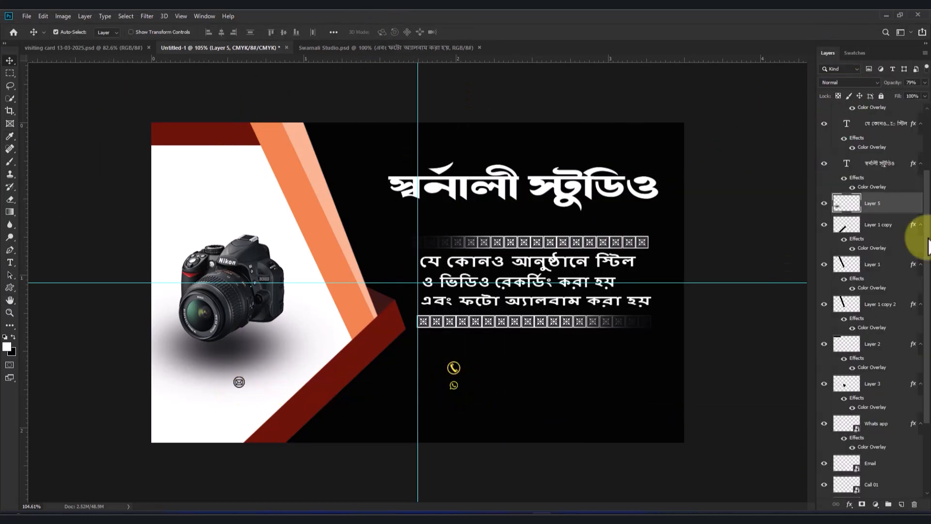
click(447, 386)
click(453, 385)
right_click(892, 340)
click(804, 346)
click(316, 376)
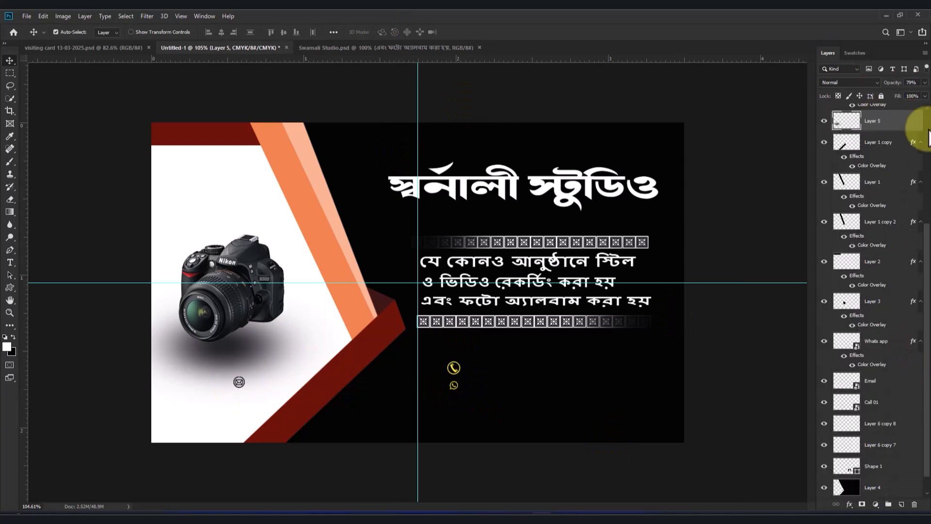
scroll(916, 129, up, 3)
drag(244, 384, 320, 358)
key(ctrl+z)
right_click(894, 426)
drag(927, 254, 926, 331)
click(824, 272)
Move the email icon to the black area directly below the WhatsApp icon.
ctrl+click(240, 382)
drag(239, 381, 453, 399)
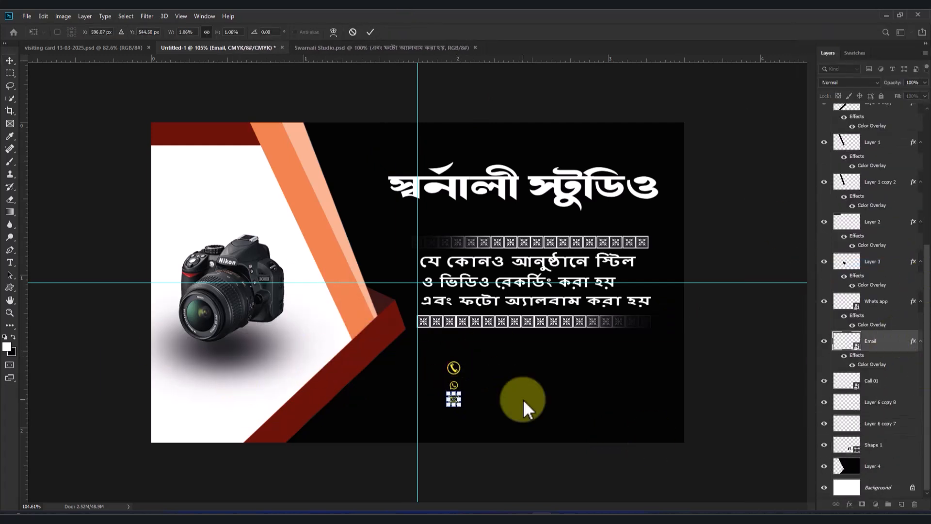
click(508, 368)
Scale the call icon down to about 0.53% and lower it slightly towards the WhatsApp icon.
click(916, 381)
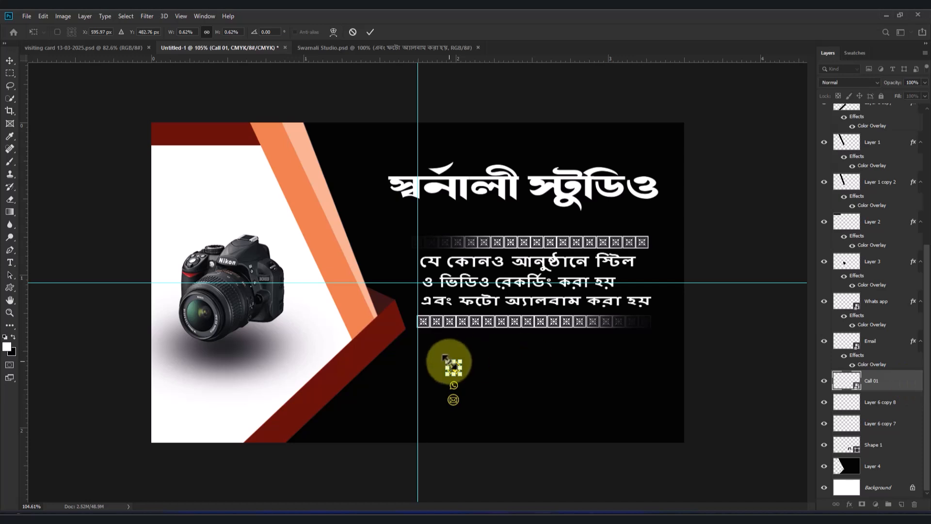
key(ctrl+t)
drag(458, 362, 461, 360)
key(Return)
key(ctrl+t)
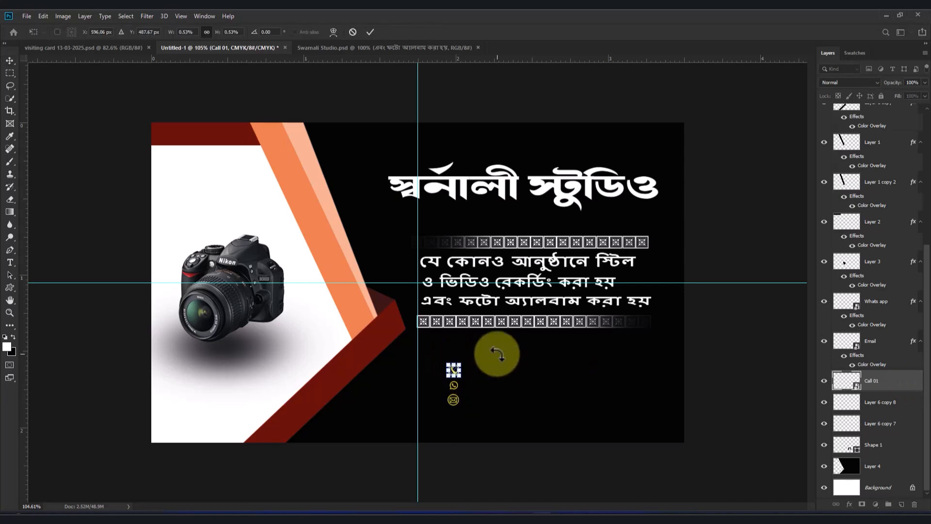
key(Return)
Enlarge the WhatsApp icon to roughly the size of the call icon and align it in the icon column.
ctrl+click(452, 387)
key(ctrl+t)
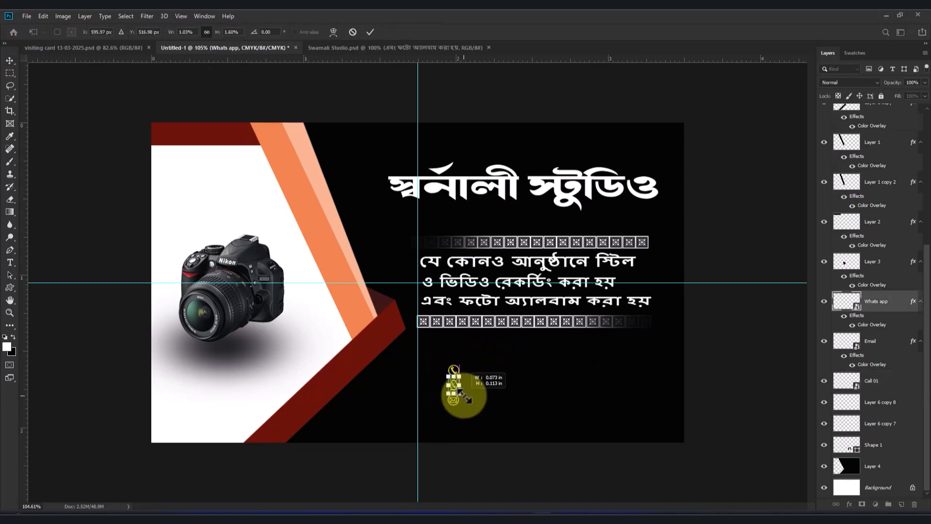
mouse_move(464, 396)
mouse_down()
mouse_move(459, 387)
mouse_move(463, 407)
mouse_up()
key(Left)
key(Left)
key(Left)
key(Left)
key(Left)
key(Return)
Nudge the email icon slightly down to space it evenly below the WhatsApp icon.
click(454, 400)
key(ctrl+t)
key(Down)
click(381, 33)
Merge the call, WhatsApp and email icon layers and move the column against the vertical guide.
ctrl+click(895, 378)
ctrl+click(903, 301)
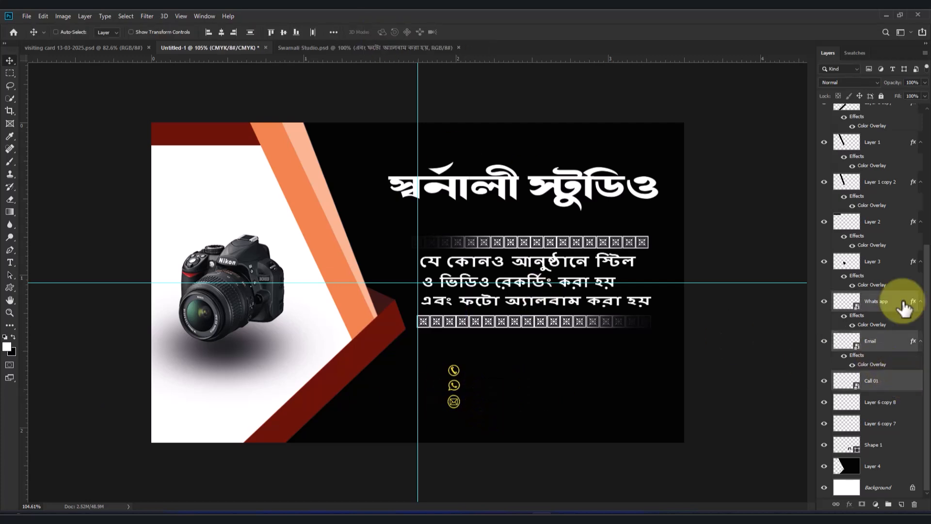
key(ctrl+e)
key(ctrl+t)
drag(461, 363, 428, 381)
click(465, 32)
scroll(407, 251, down, 5)
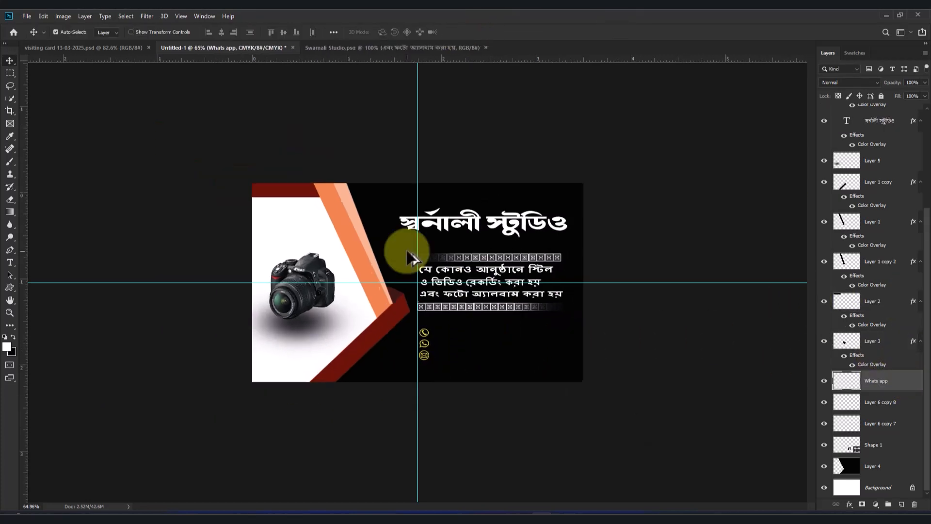
scroll(408, 251, up, 2)
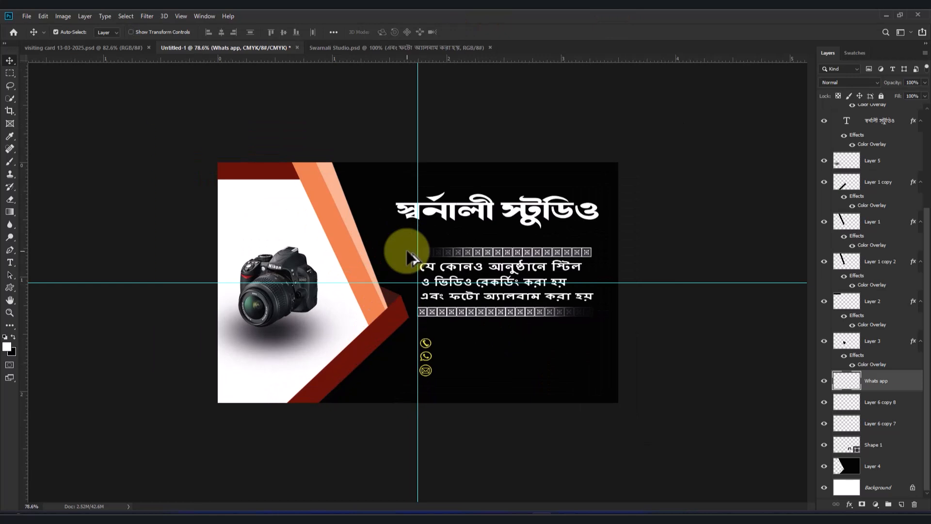